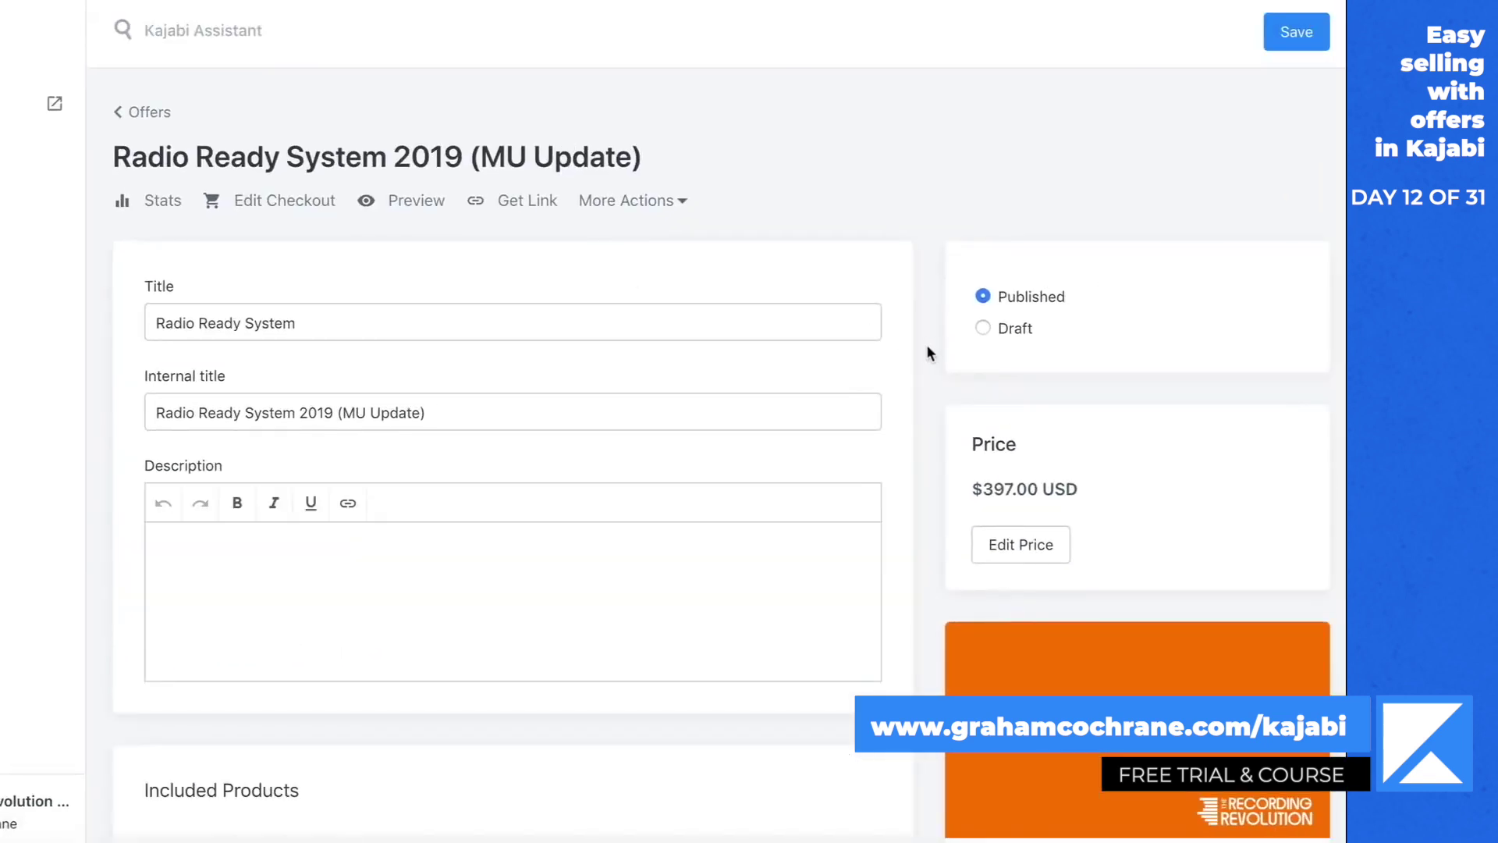
- Examine the Radio Ready System offer's title, publishing status, price, image, product access settings and list of included products
{"action": "scroll", "coordinate": [928, 352], "scroll_direction": "down", "scroll_amount": 7}
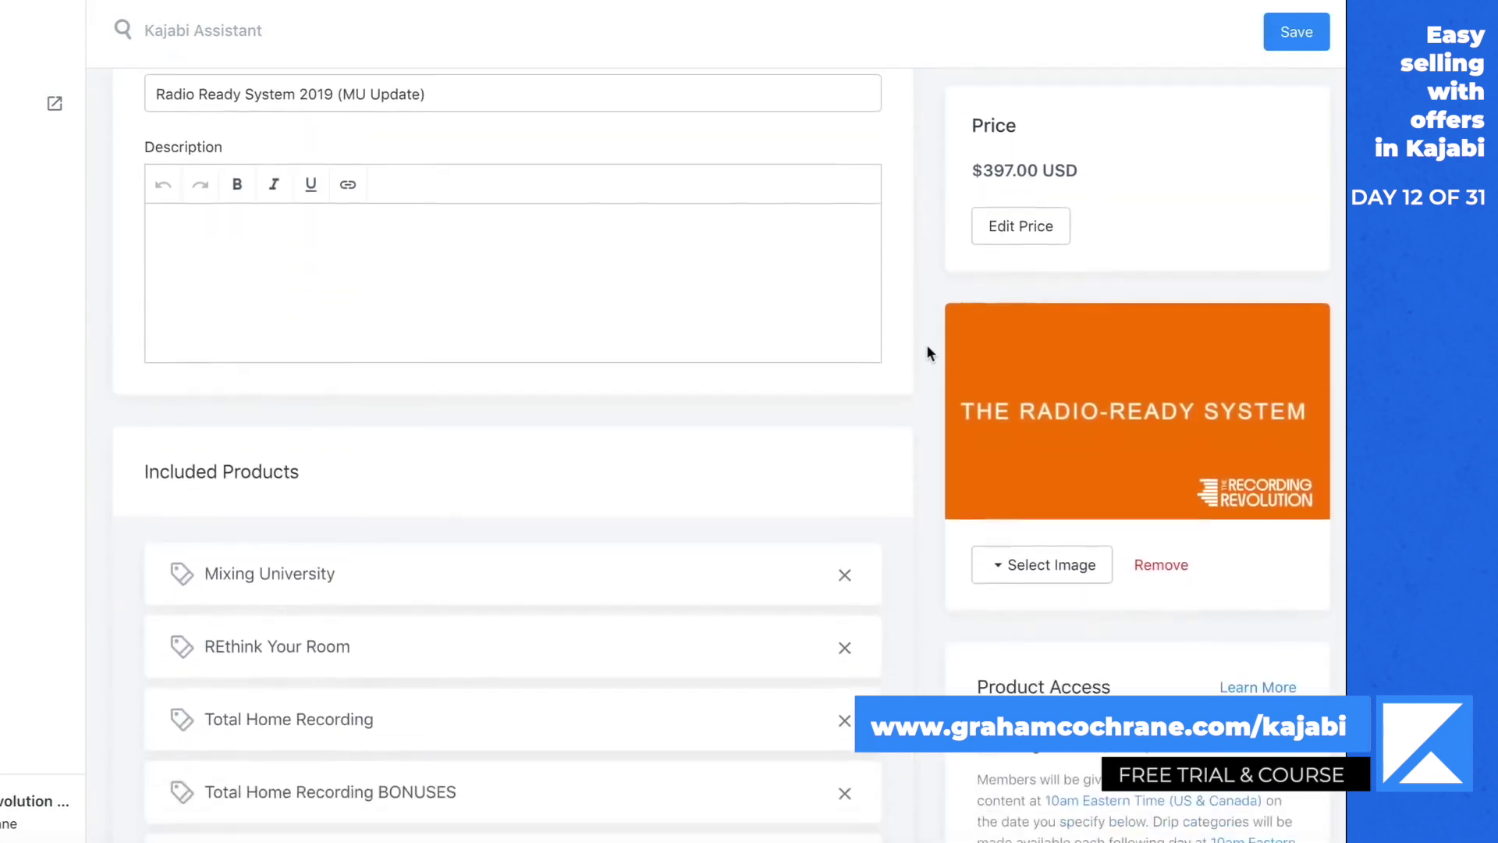
{"action": "scroll", "coordinate": [925, 344], "scroll_direction": "down", "scroll_amount": 2}
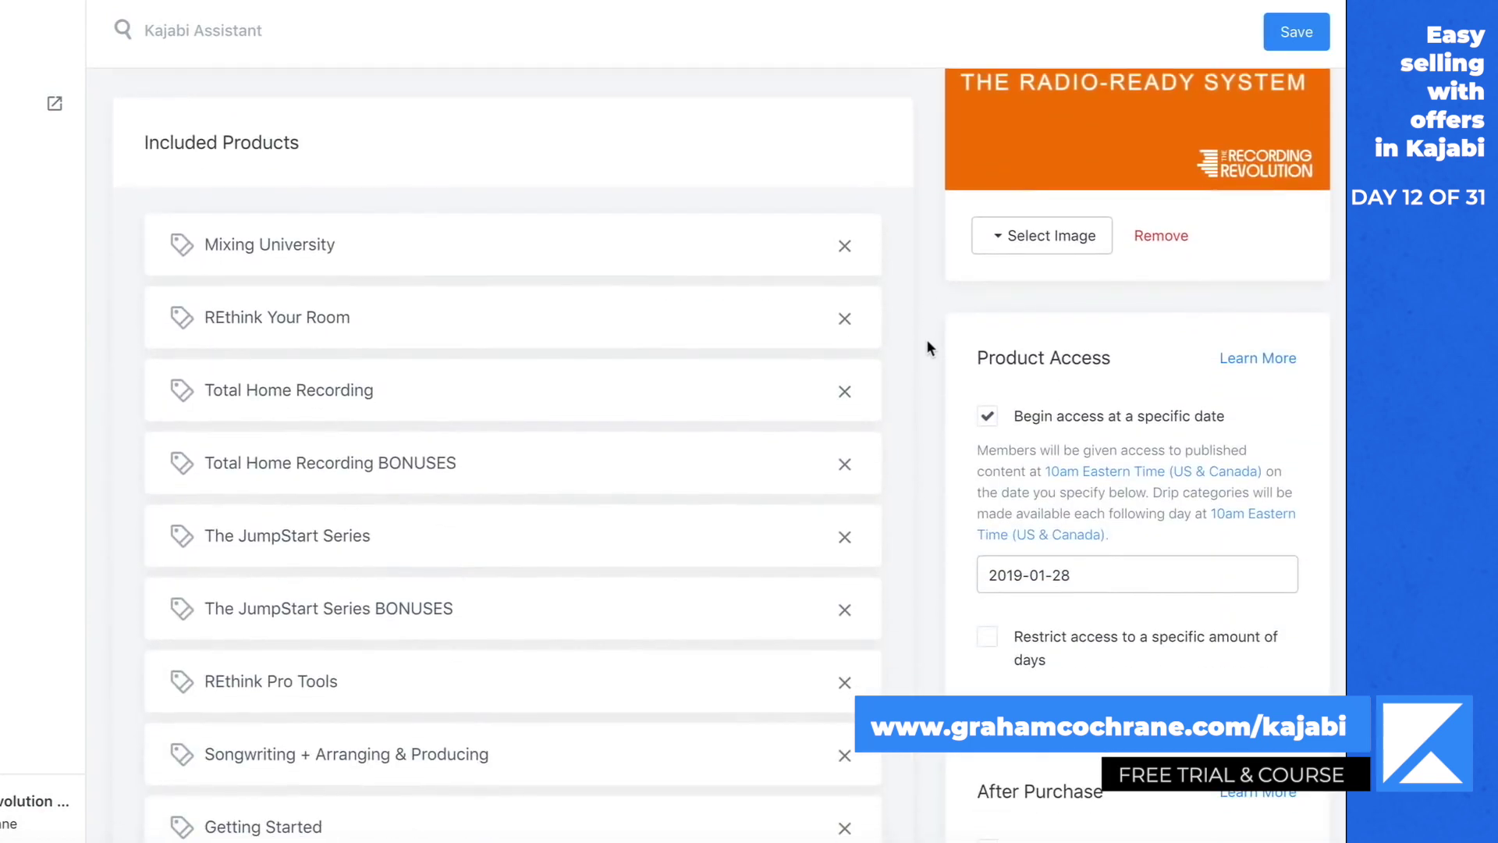
{"action": "scroll", "coordinate": [929, 315], "scroll_direction": "up", "scroll_amount": 8}
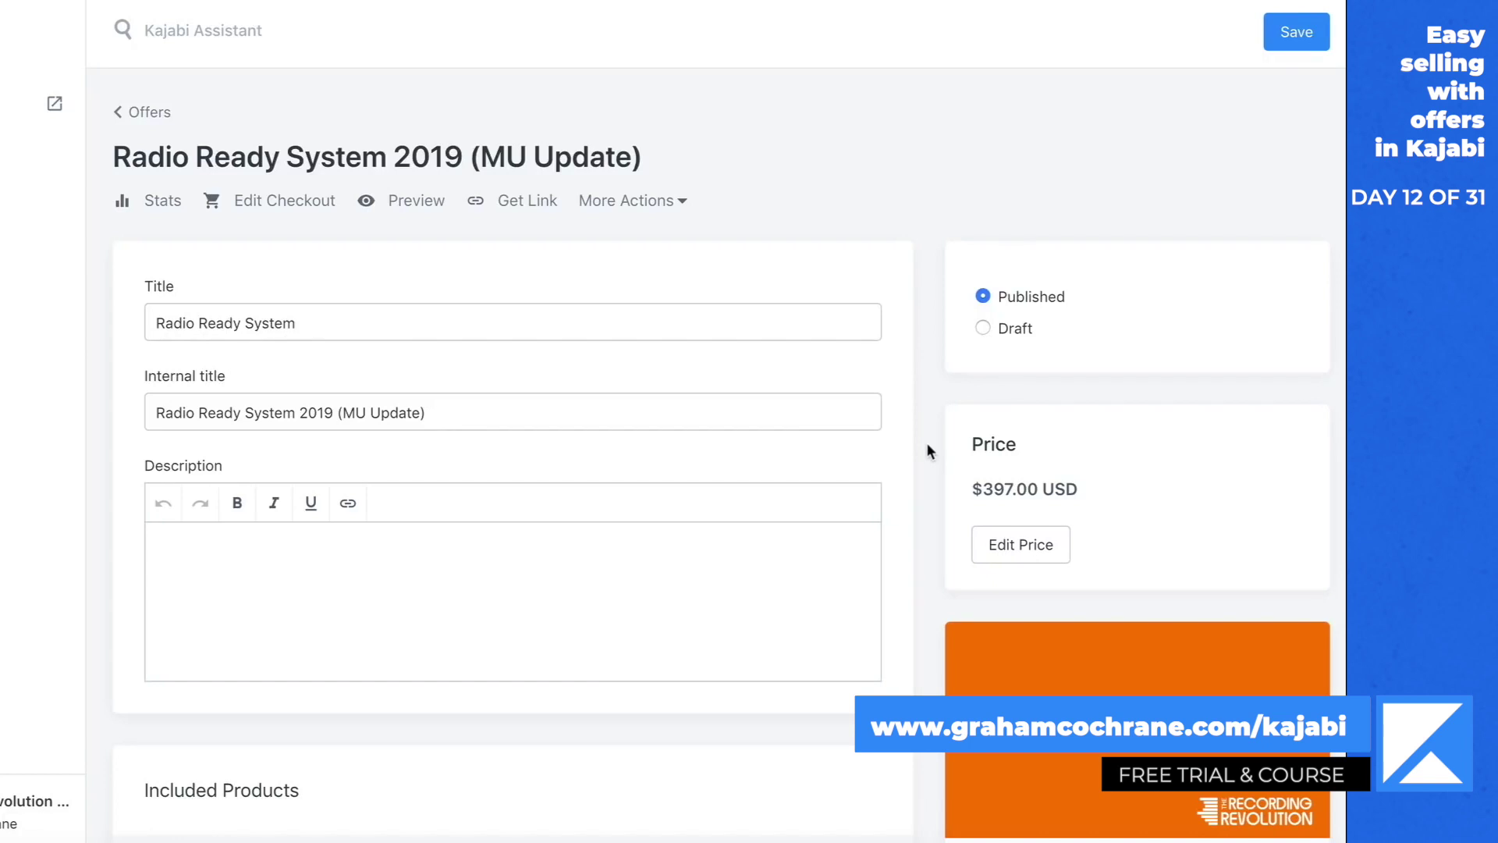
{"action": "scroll", "coordinate": [927, 451], "scroll_direction": "down", "scroll_amount": 9}
{"action": "scroll", "coordinate": [927, 451], "scroll_direction": "up", "scroll_amount": 1}
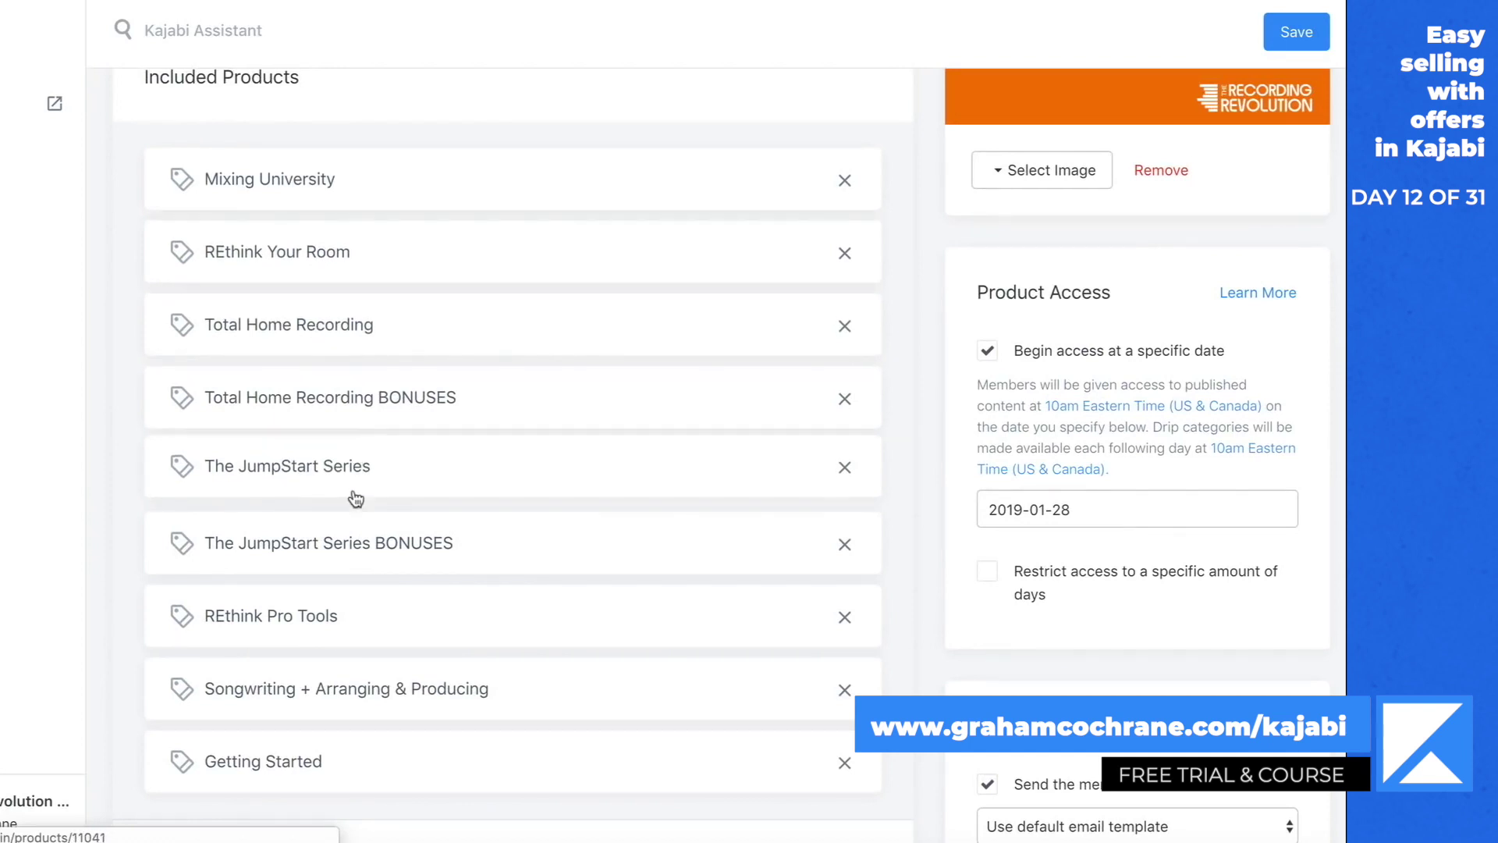
{"action": "scroll", "coordinate": [355, 492], "scroll_direction": "down", "scroll_amount": 2}
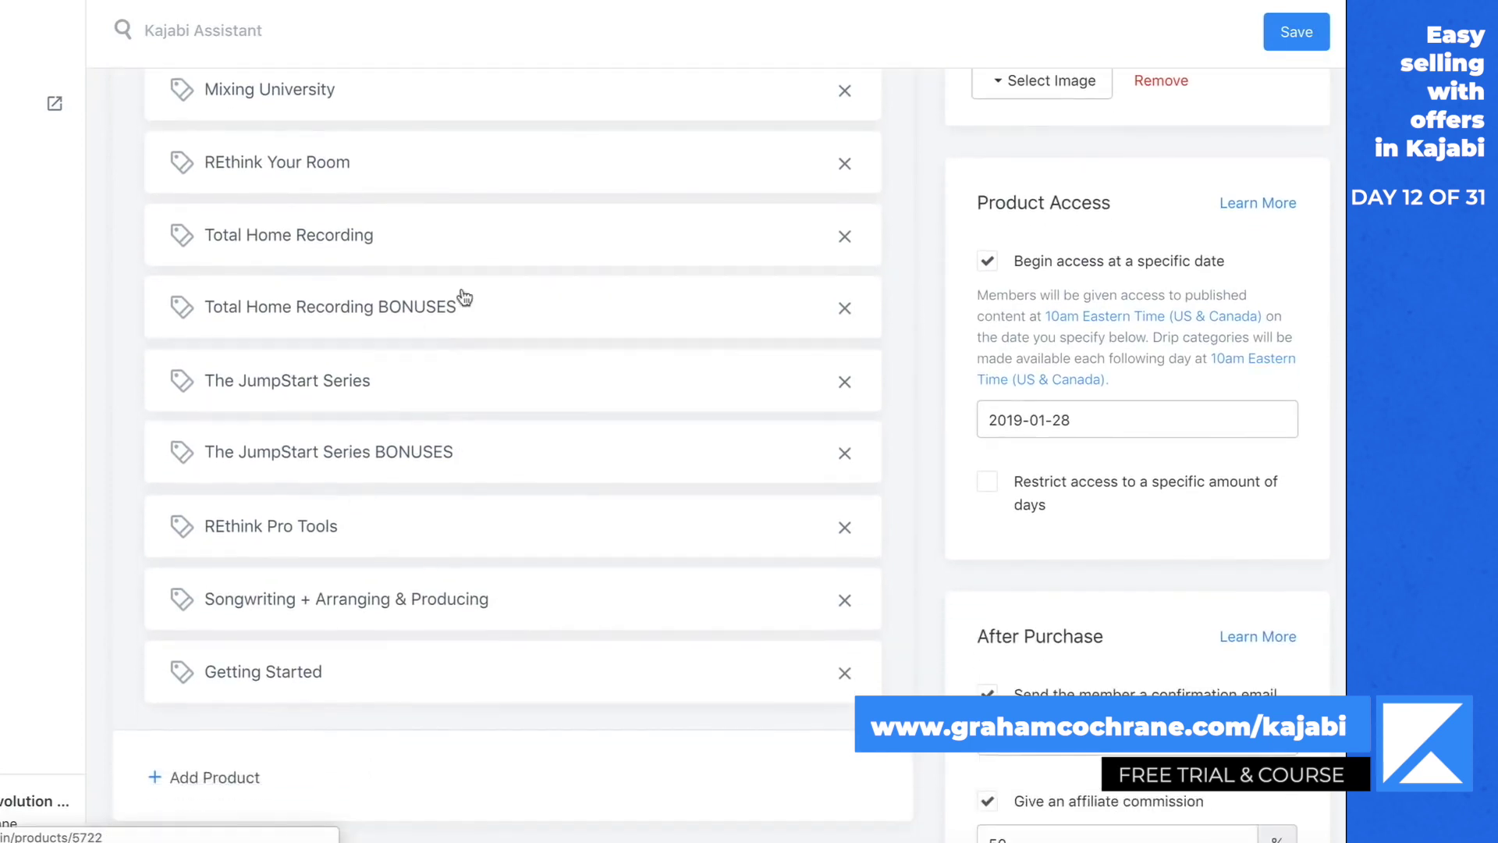
{"action": "scroll", "coordinate": [468, 437], "scroll_direction": "up", "scroll_amount": 2}
{"action": "scroll", "coordinate": [473, 437], "scroll_direction": "up", "scroll_amount": 3}
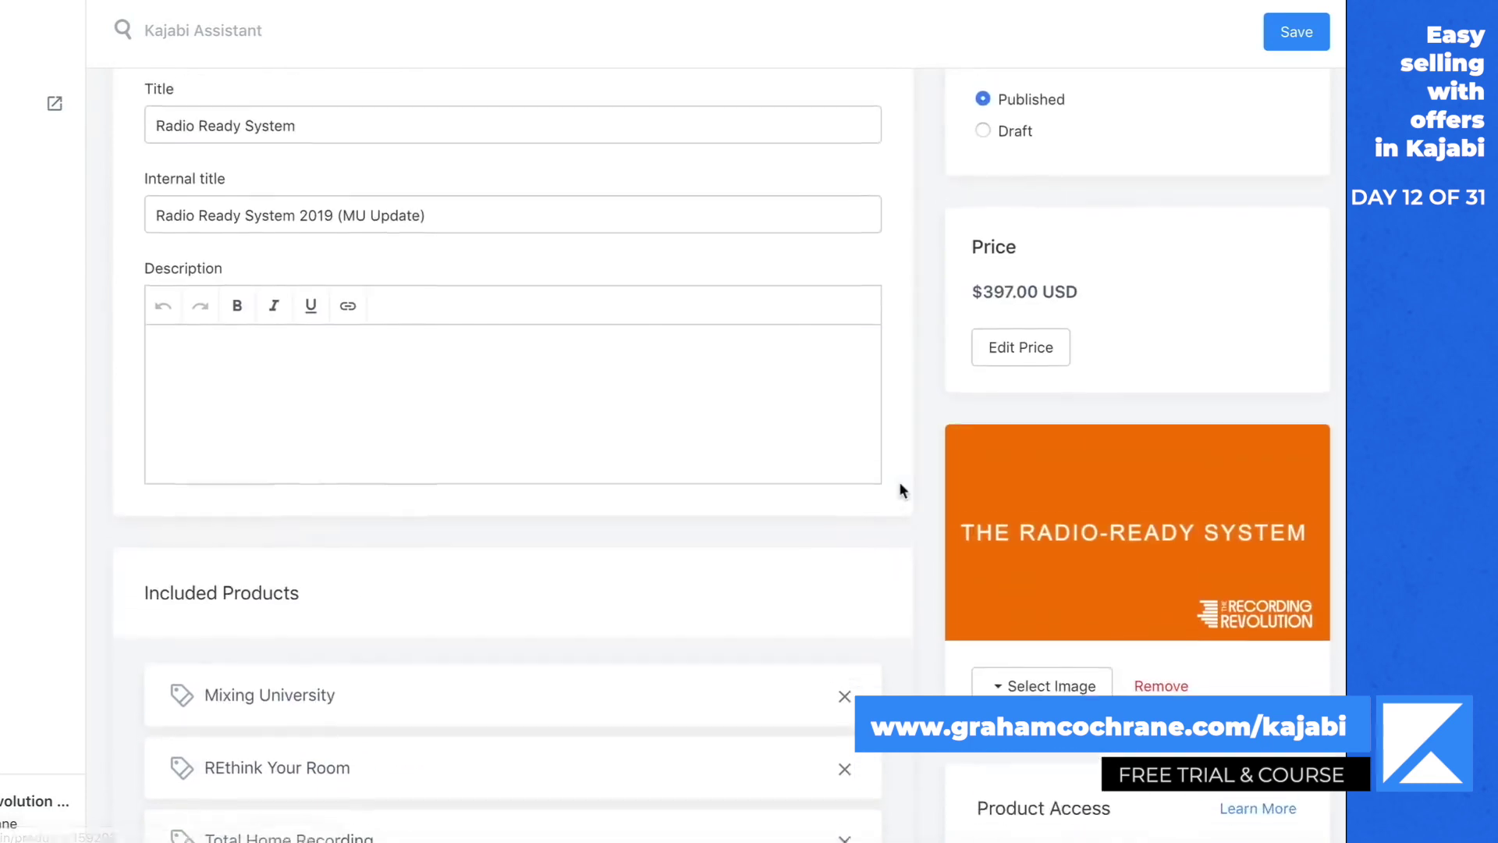
{"action": "scroll", "coordinate": [897, 489], "scroll_direction": "up", "scroll_amount": 3}
{"action": "scroll", "coordinate": [901, 457], "scroll_direction": "down", "scroll_amount": 6}
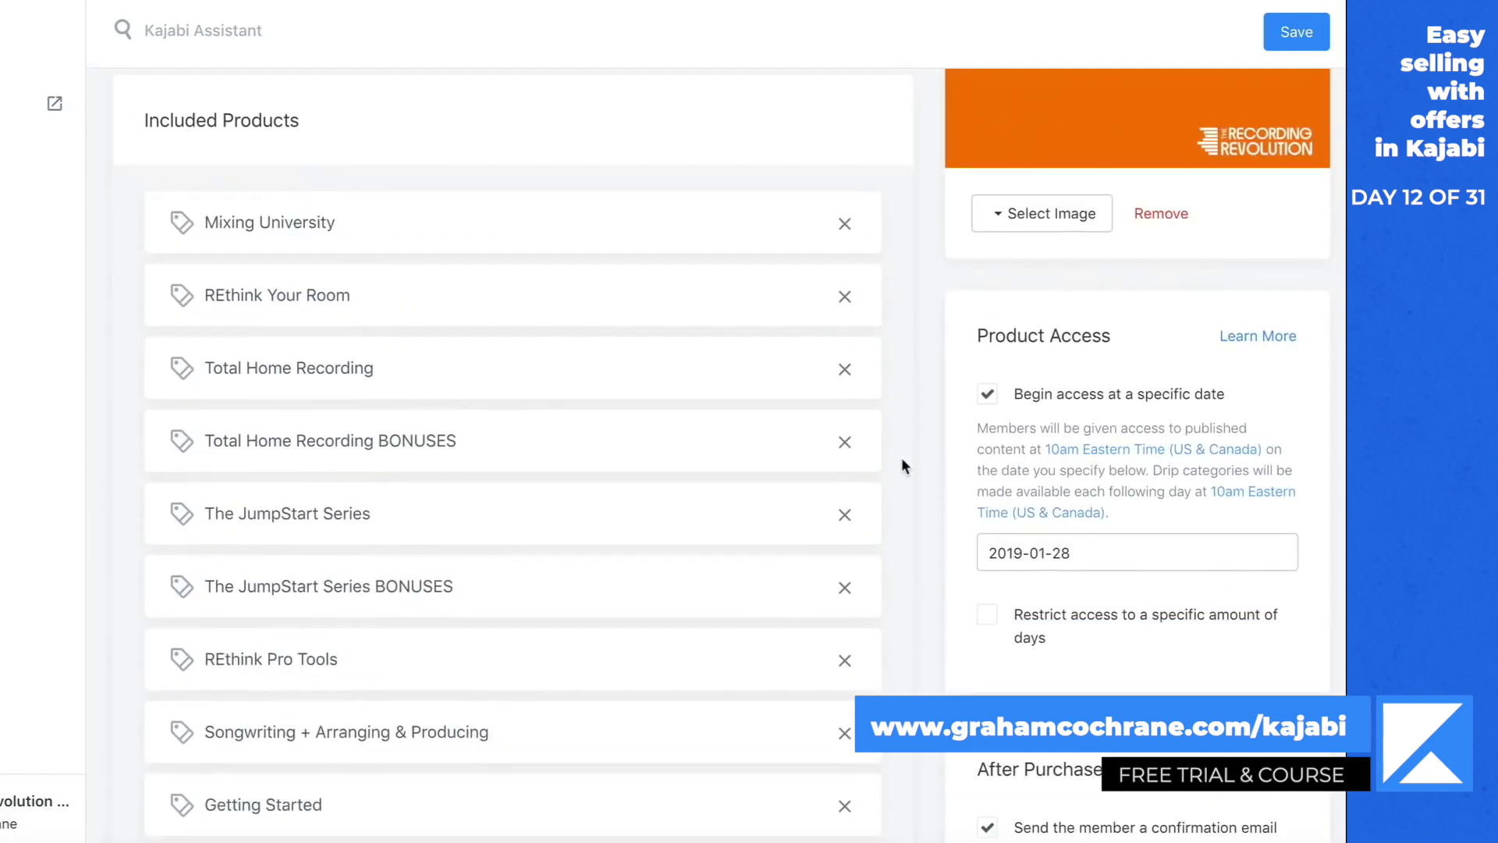
{"action": "scroll", "coordinate": [905, 427], "scroll_direction": "down", "scroll_amount": 4}
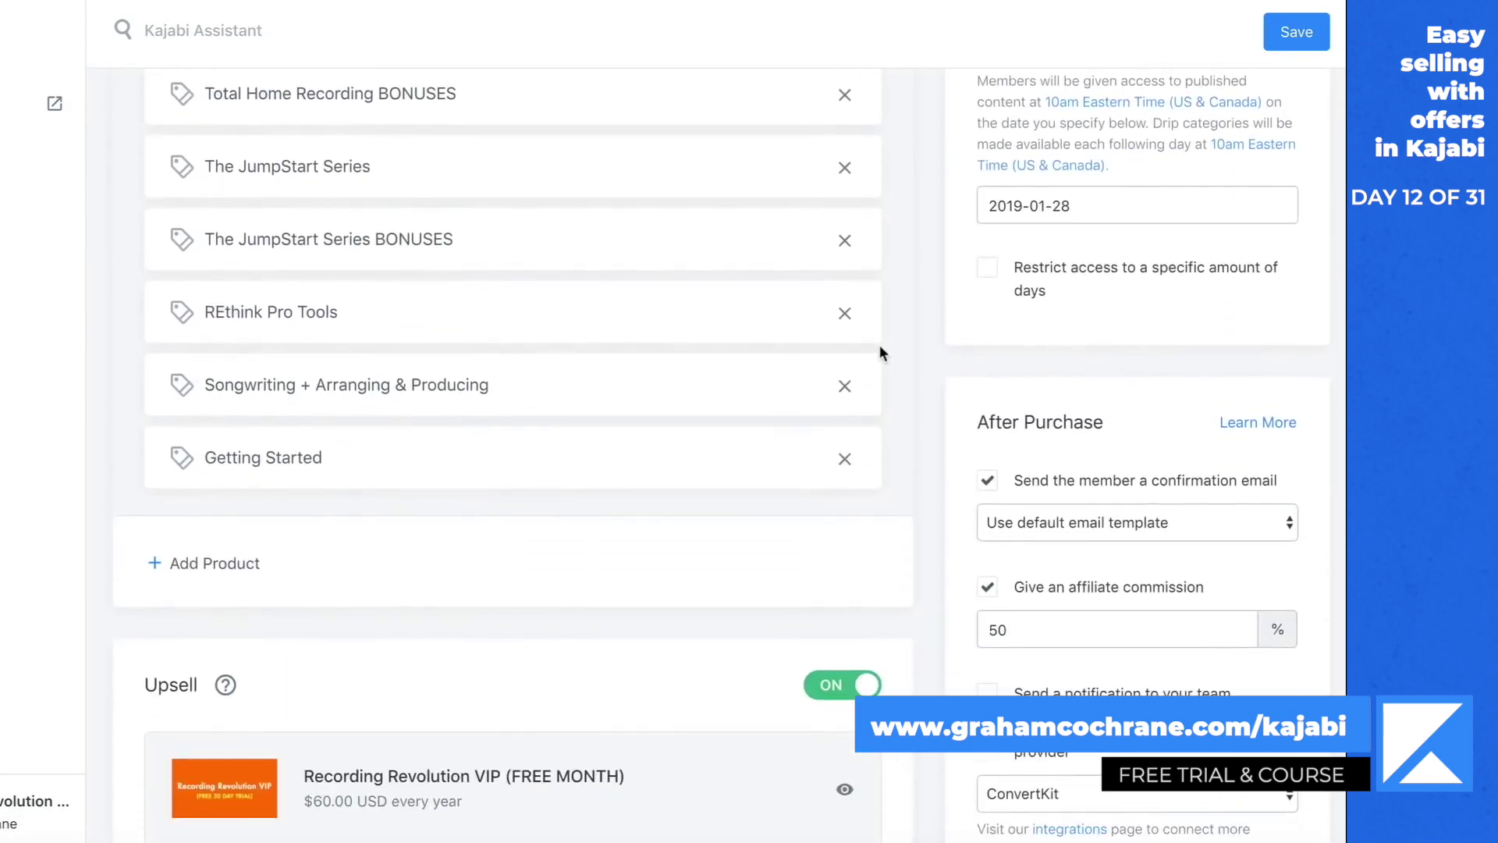
{"action": "scroll", "coordinate": [882, 348], "scroll_direction": "up", "scroll_amount": 7}
{"action": "scroll", "coordinate": [897, 375], "scroll_direction": "up", "scroll_amount": 2}
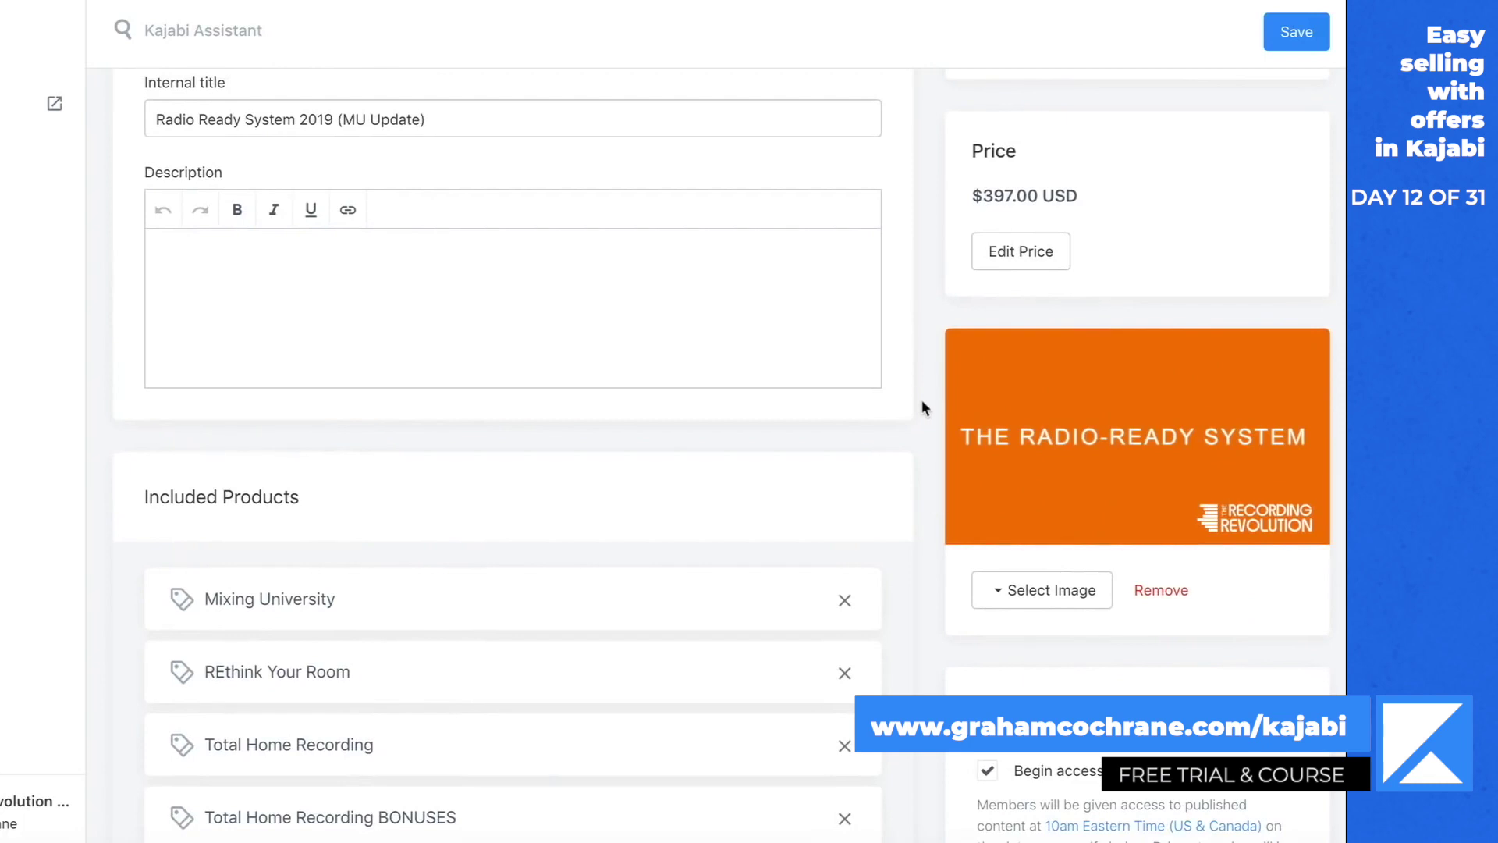
- Review the offer's upsell, cart abandonment, automation and after-purchase settings, including affiliate commission, email provider and thank you page
{"action": "scroll", "coordinate": [923, 406], "scroll_direction": "down", "scroll_amount": 12}
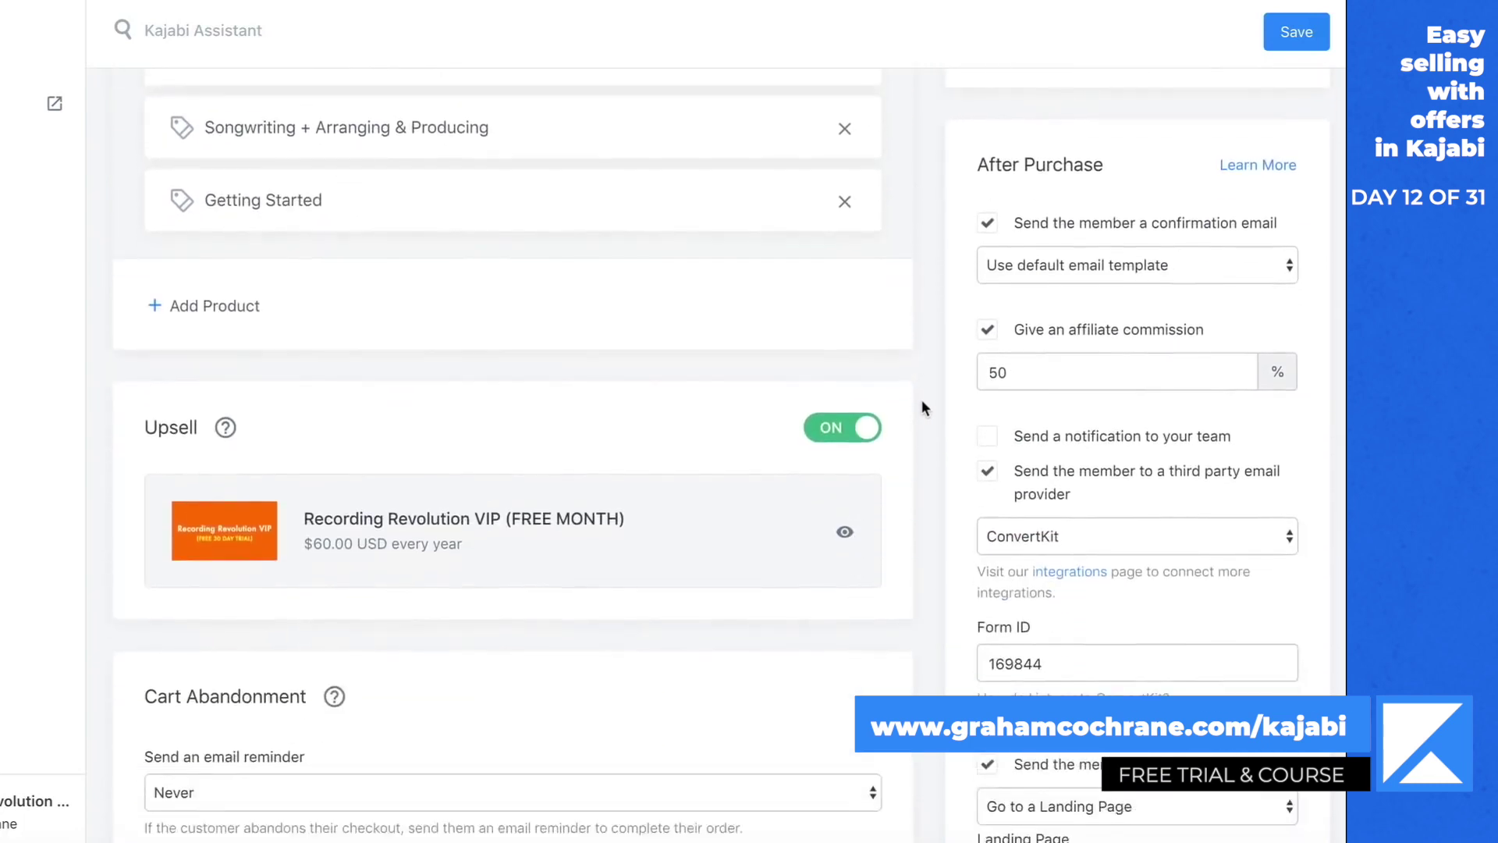
{"action": "scroll", "coordinate": [921, 406], "scroll_direction": "down", "scroll_amount": 1}
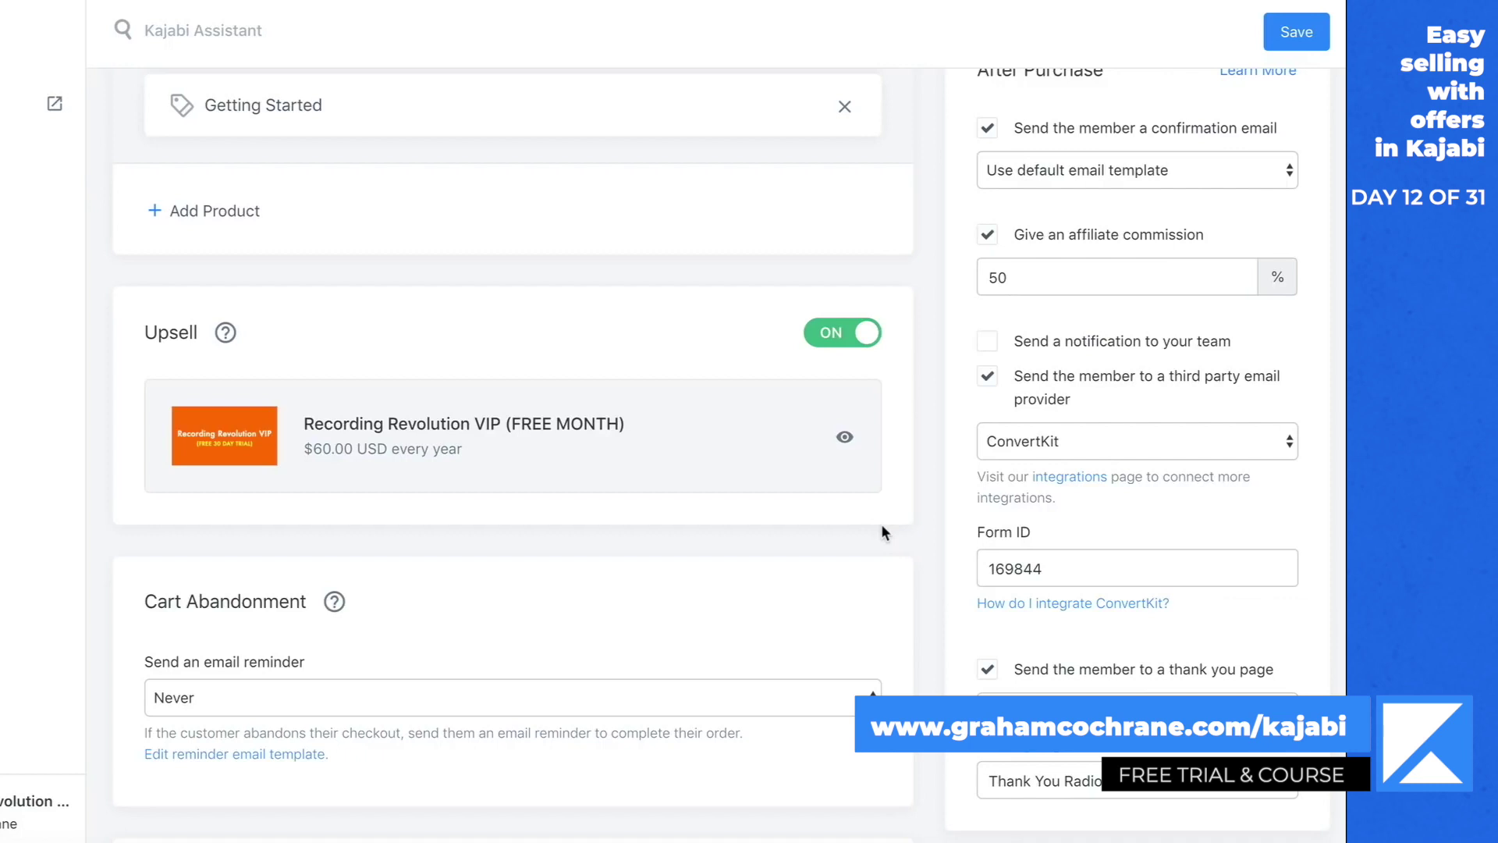
{"action": "scroll", "coordinate": [882, 533], "scroll_direction": "up", "scroll_amount": 1}
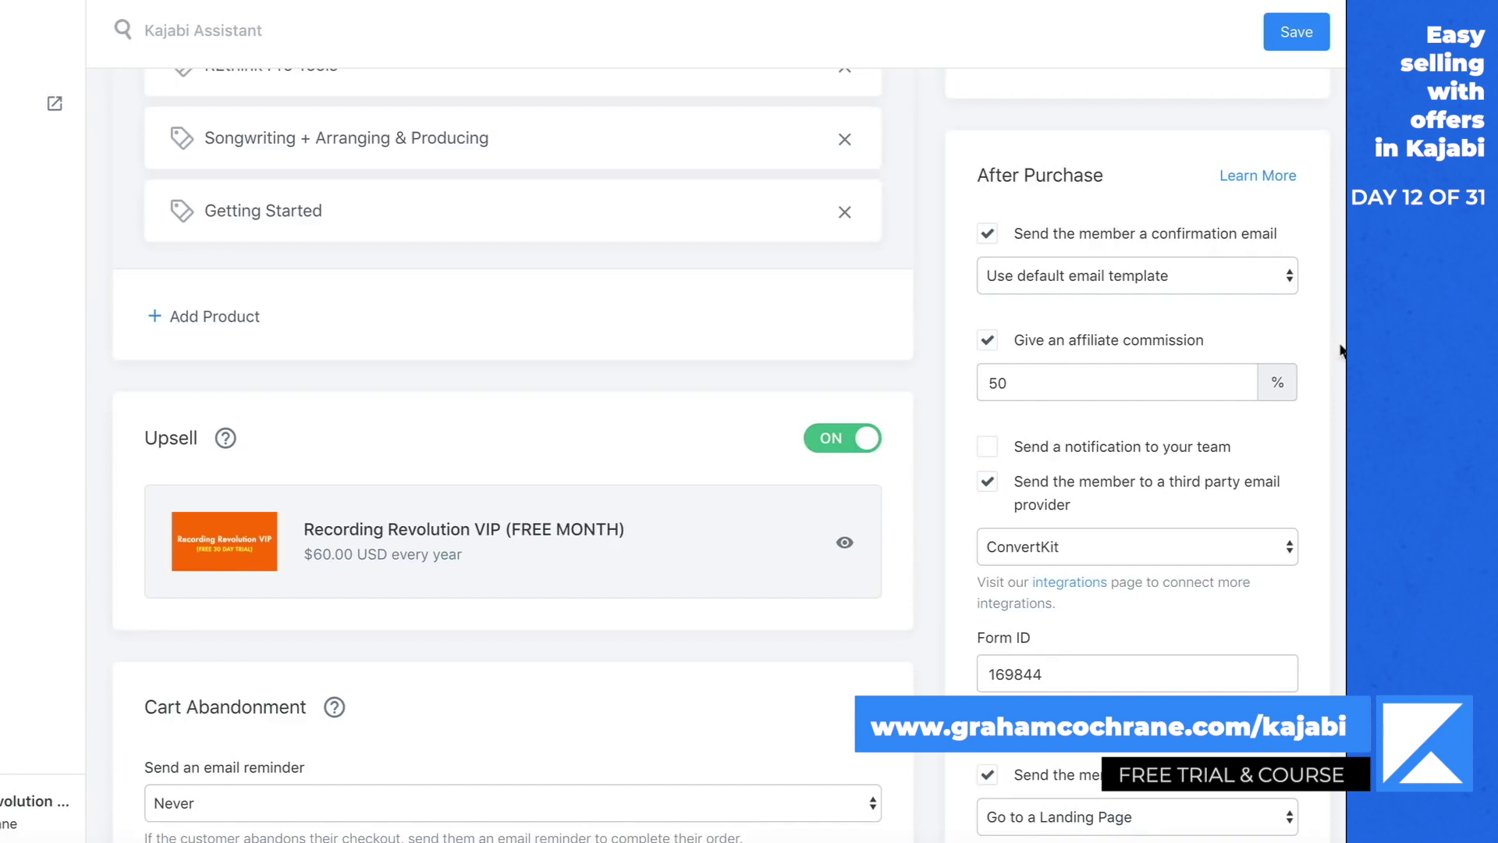
{"action": "scroll", "coordinate": [1341, 350], "scroll_direction": "down", "scroll_amount": 2}
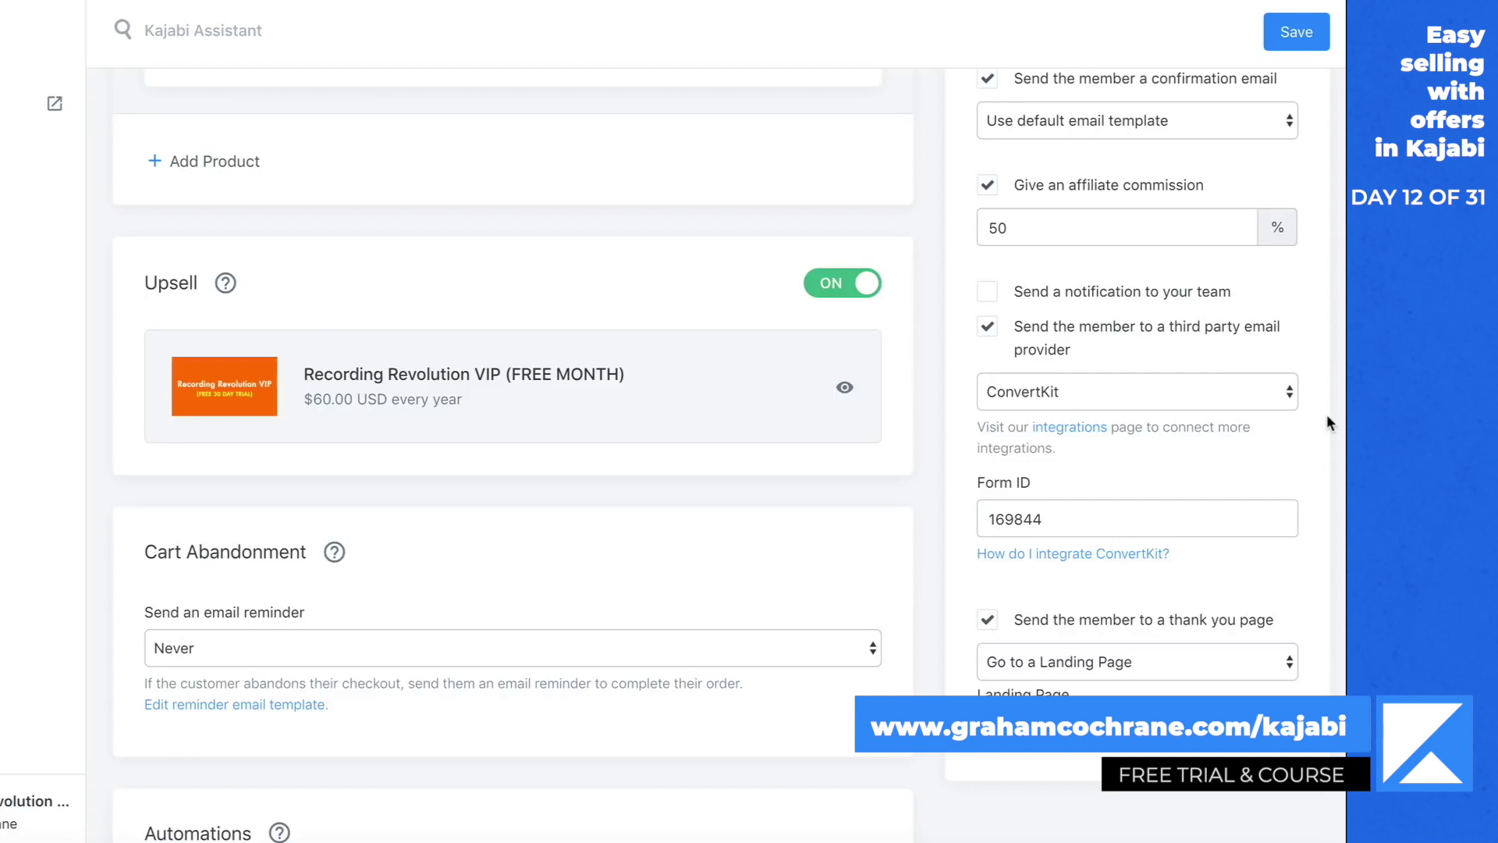
{"action": "scroll", "coordinate": [1327, 416], "scroll_direction": "down", "scroll_amount": 3}
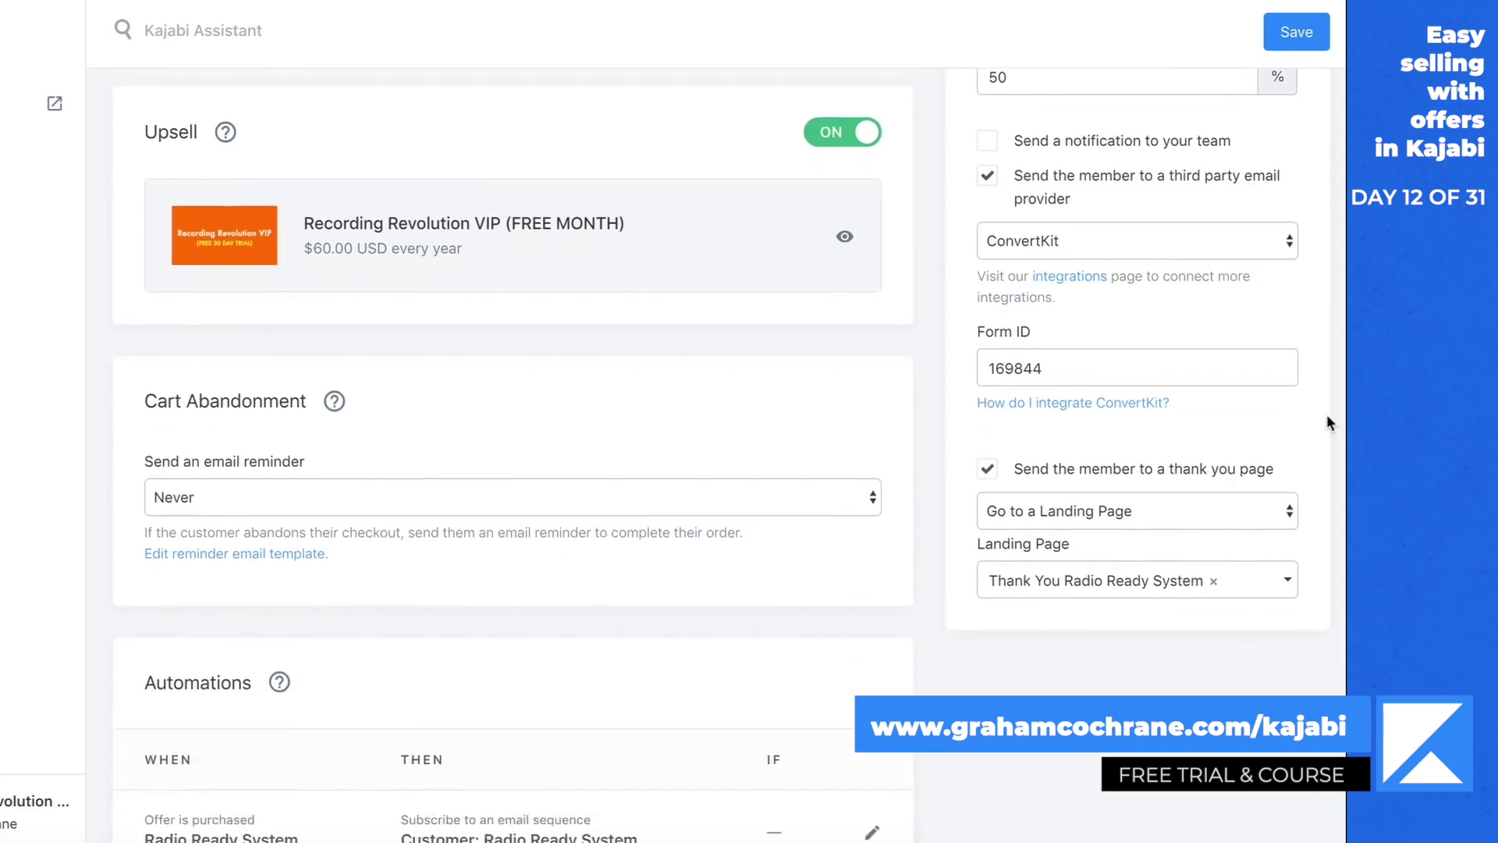
{"action": "scroll", "coordinate": [1328, 418], "scroll_direction": "down", "scroll_amount": 1}
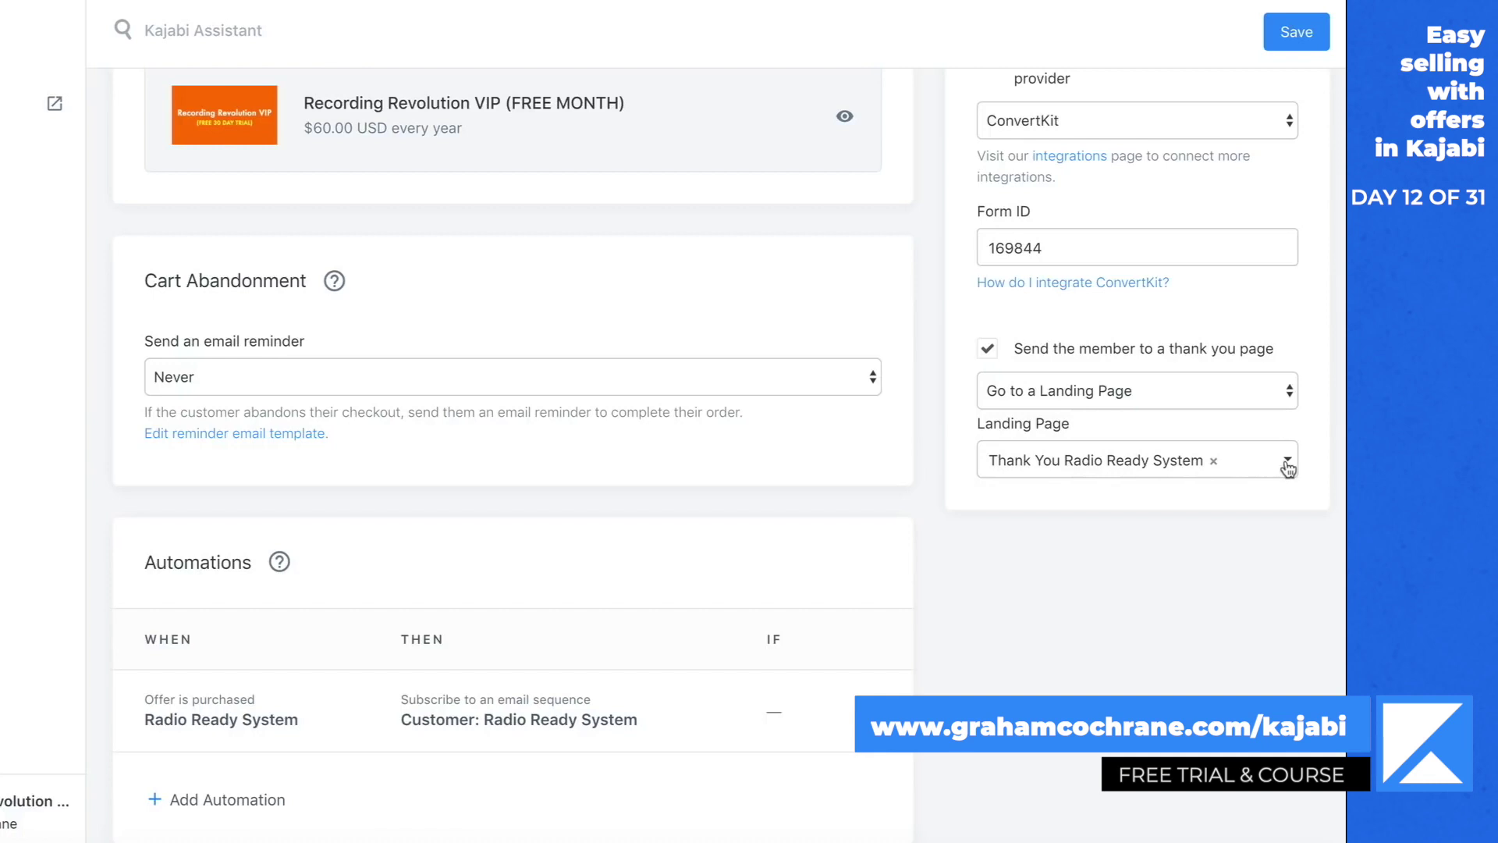
{"action": "scroll", "coordinate": [1288, 468], "scroll_direction": "up", "scroll_amount": 15}
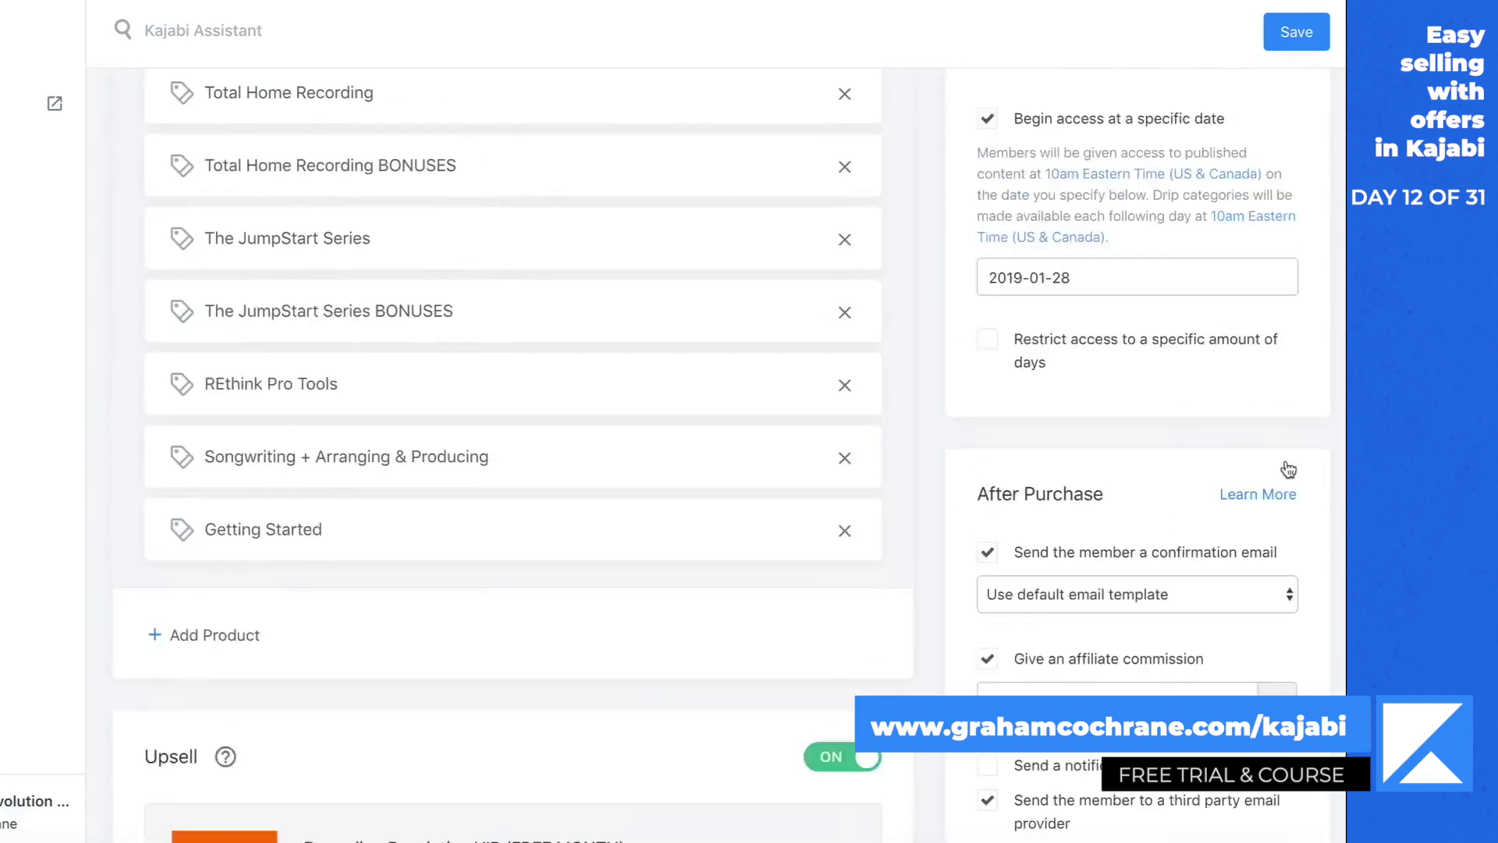
{"action": "scroll", "coordinate": [914, 471], "scroll_direction": "up", "scroll_amount": 5}
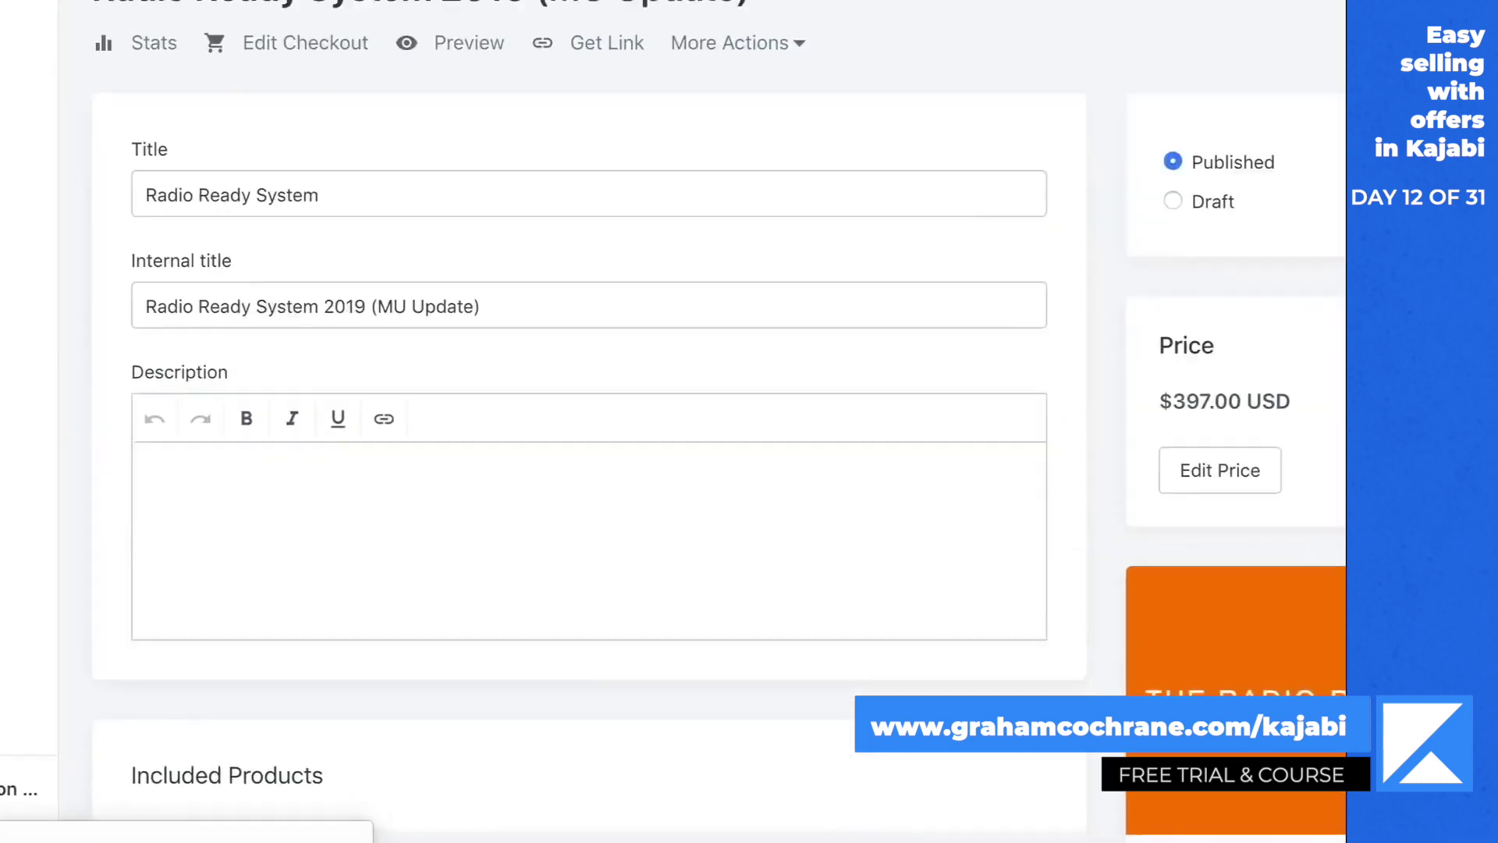
- Return to the Offers list and look through the titles, product counts and prices on its first page
{"action": "scroll", "coordinate": [698, 421], "scroll_direction": "down", "scroll_amount": 5}
{"action": "scroll", "coordinate": [698, 422], "scroll_direction": "down", "scroll_amount": 14}
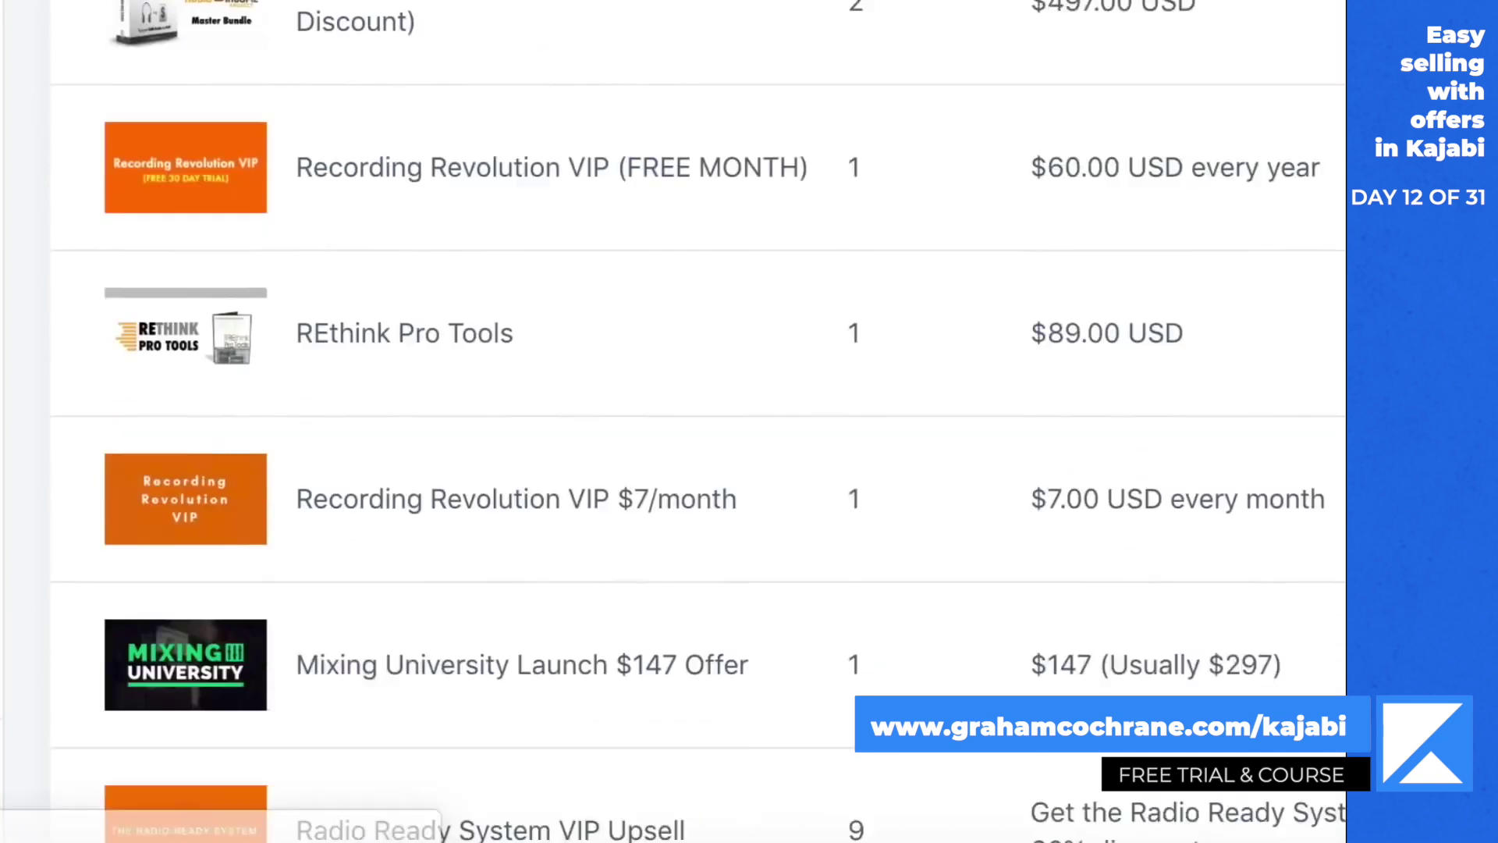
{"action": "scroll", "coordinate": [698, 421], "scroll_direction": "down", "scroll_amount": 8}
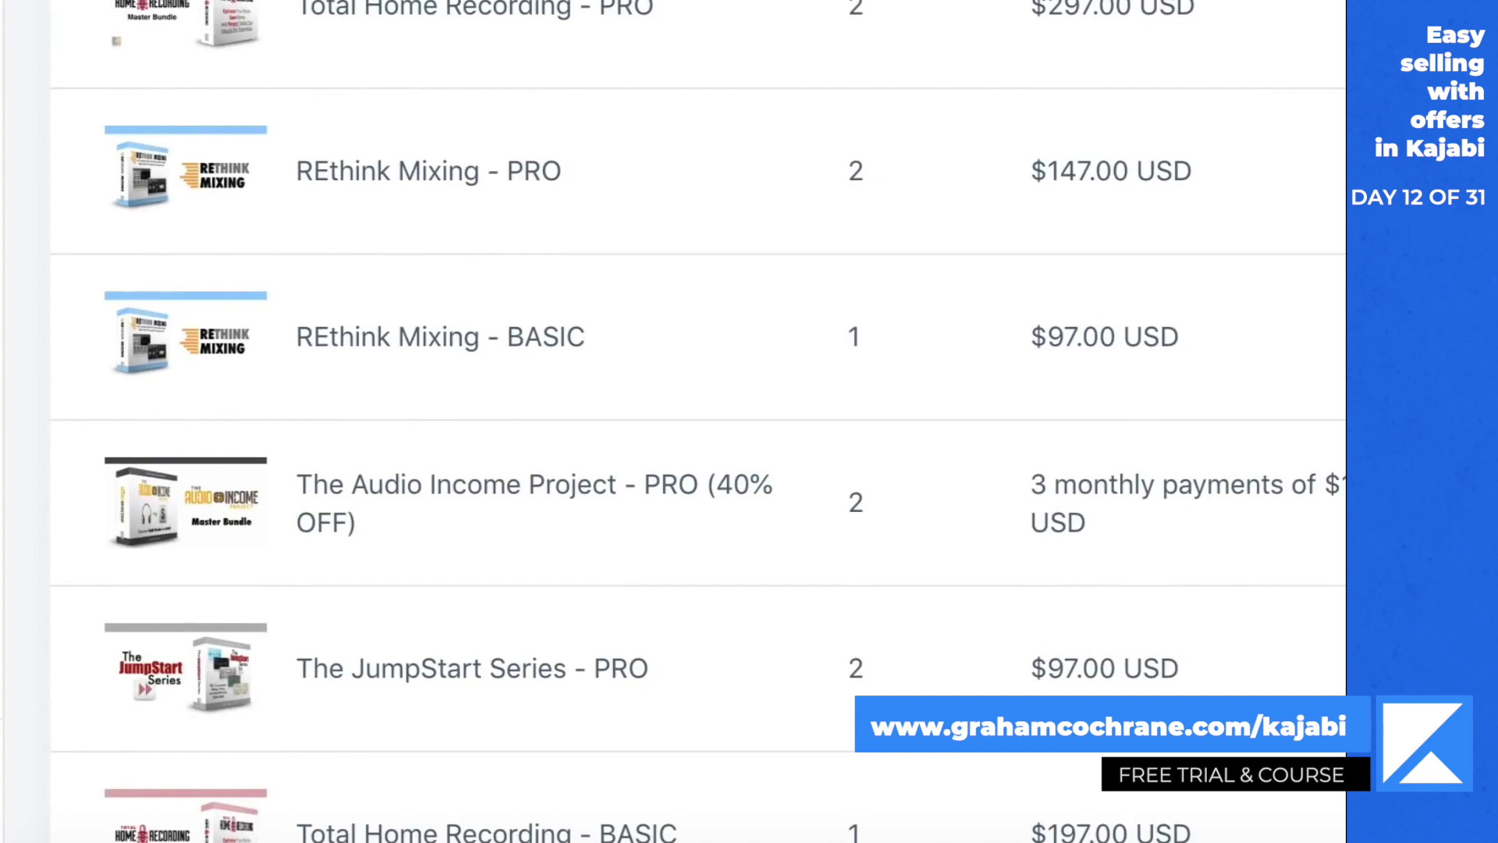
{"action": "scroll", "coordinate": [698, 421], "scroll_direction": "down", "scroll_amount": 14}
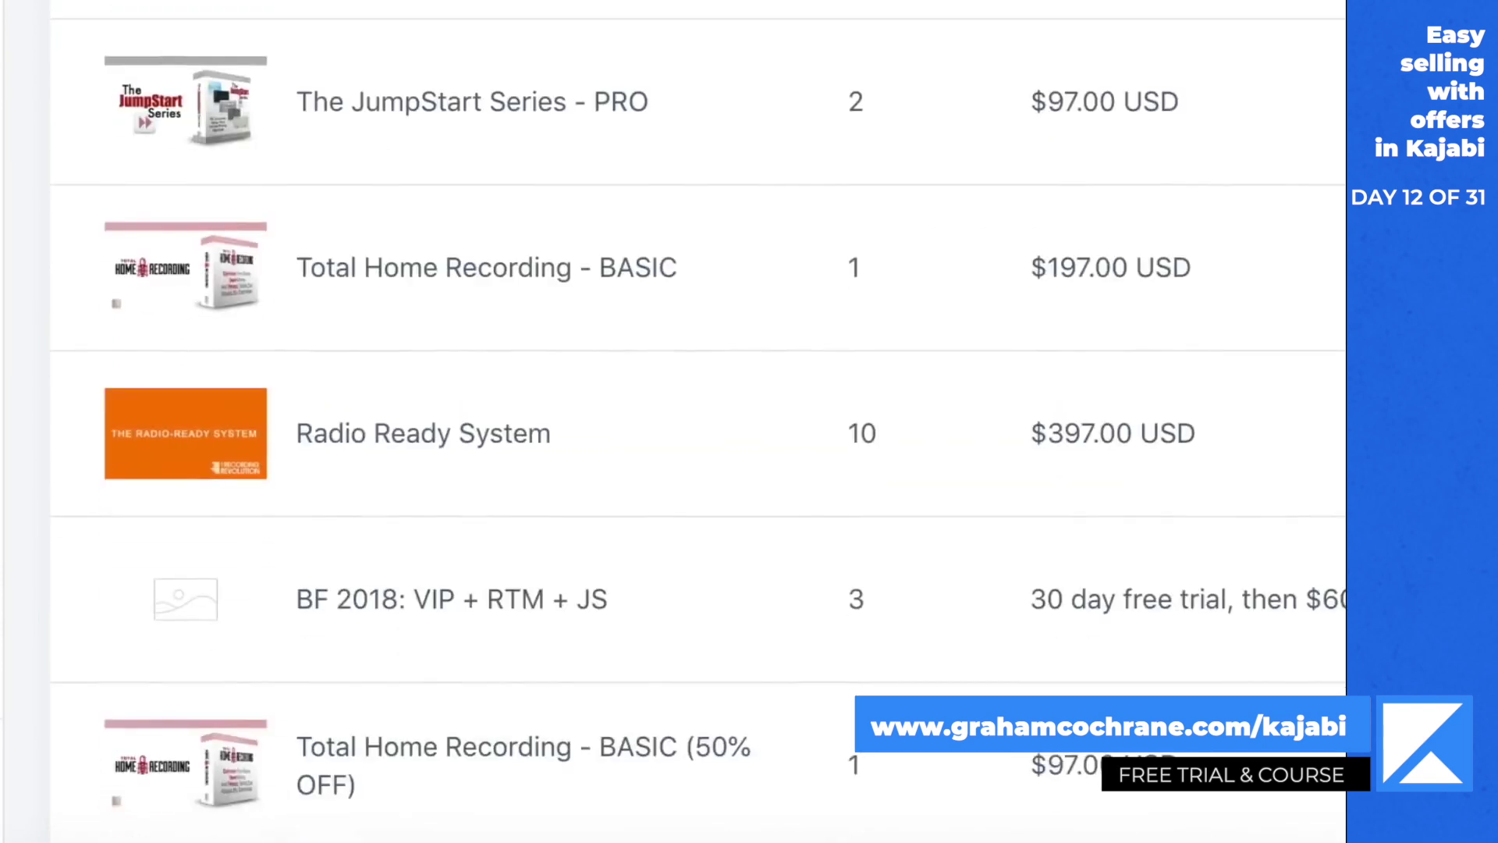
{"action": "scroll", "coordinate": [697, 422], "scroll_direction": "down", "scroll_amount": 8}
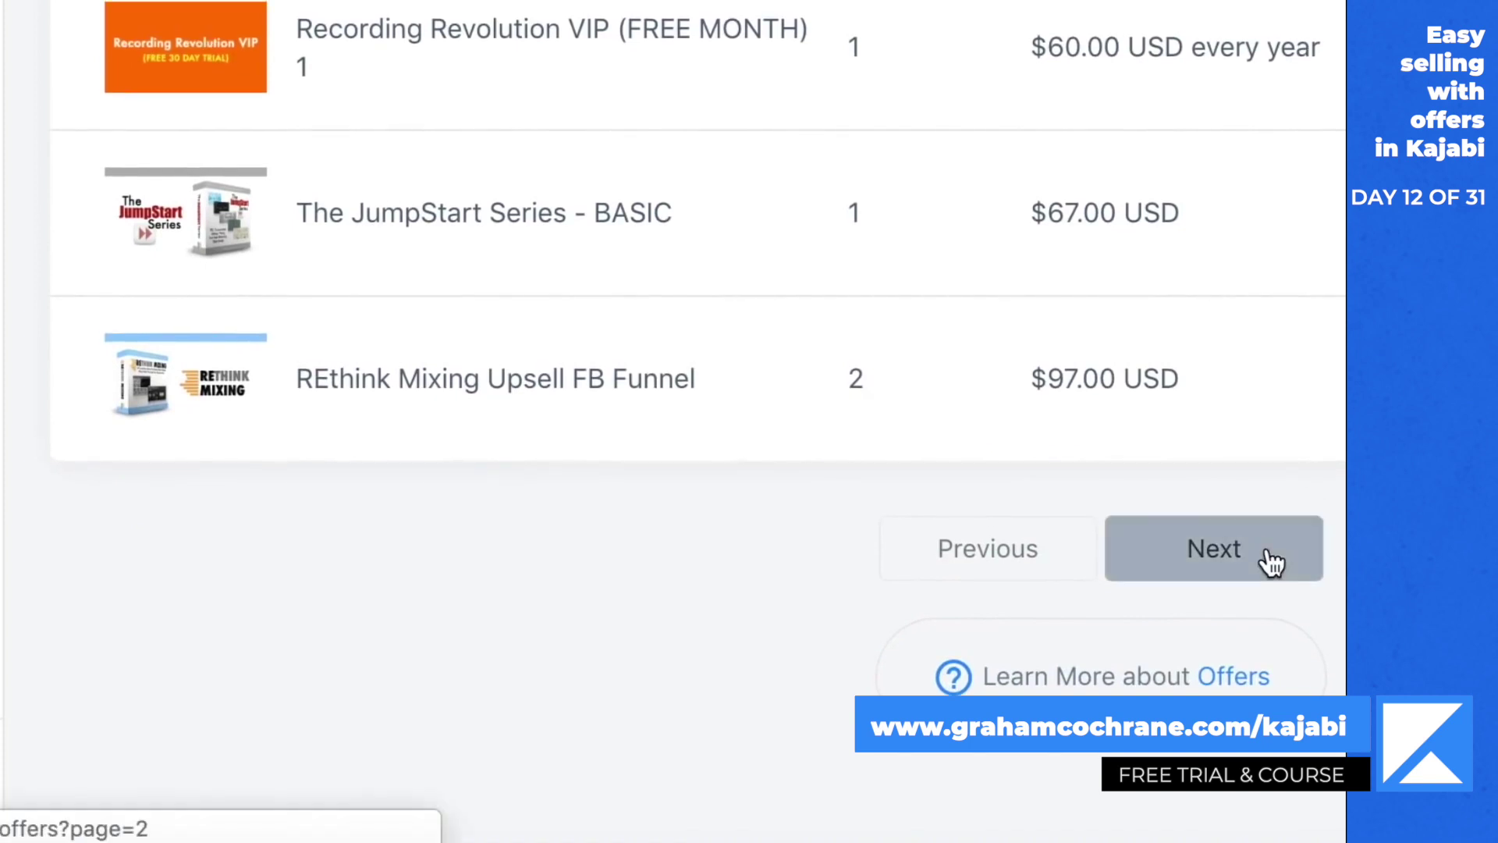
- Browse the offers and their pricing on the second page of the Offers list, and go on to the third page
{"action": "left_click", "coordinate": [1272, 562]}
{"action": "scroll", "coordinate": [698, 421], "scroll_direction": "down", "scroll_amount": 10}
{"action": "scroll", "coordinate": [698, 421], "scroll_direction": "down", "scroll_amount": 7}
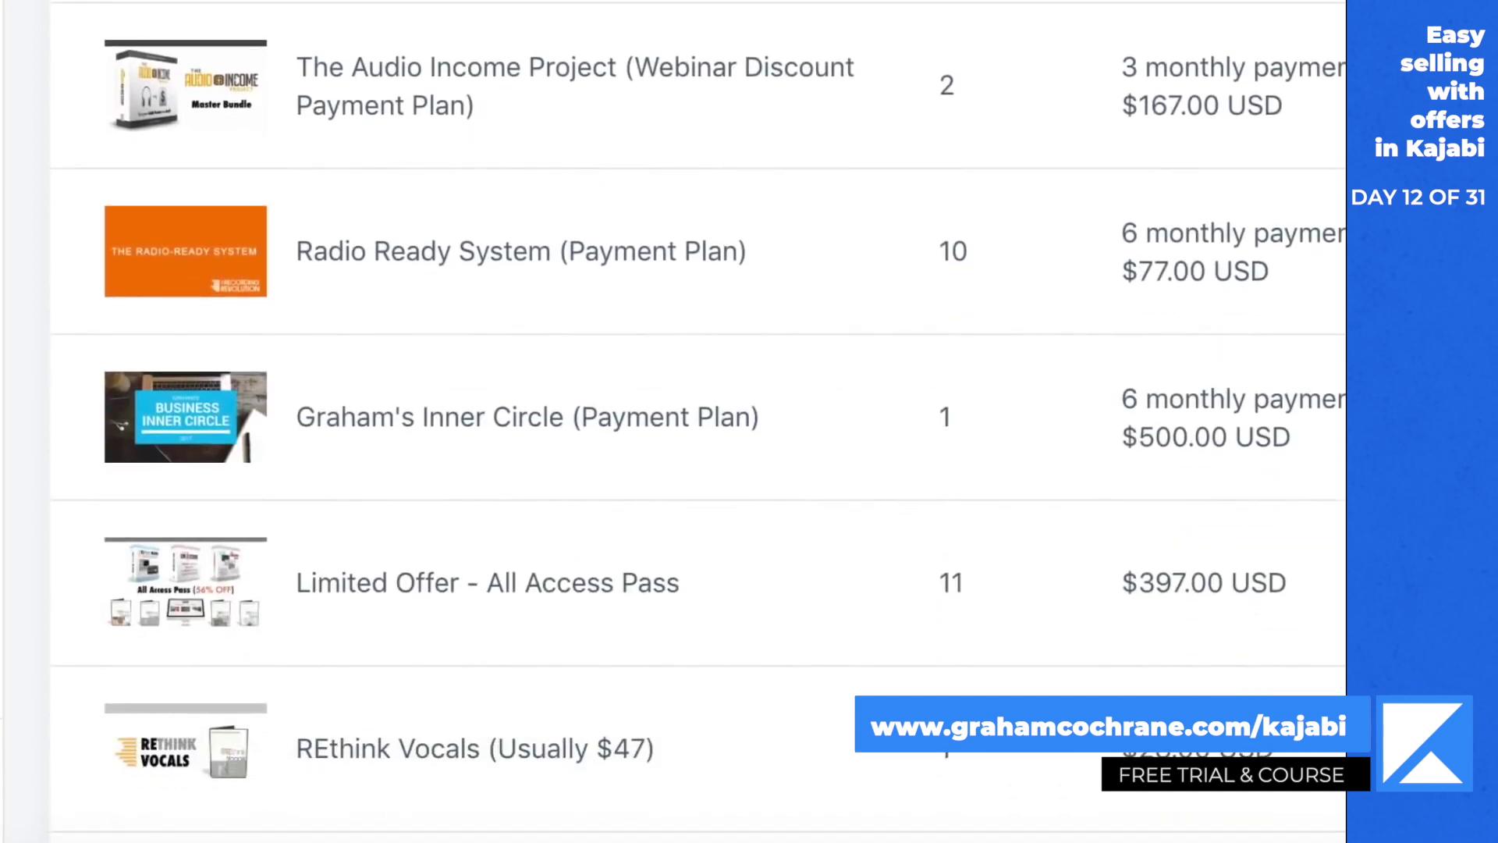
{"action": "scroll", "coordinate": [698, 421], "scroll_direction": "down", "scroll_amount": 10}
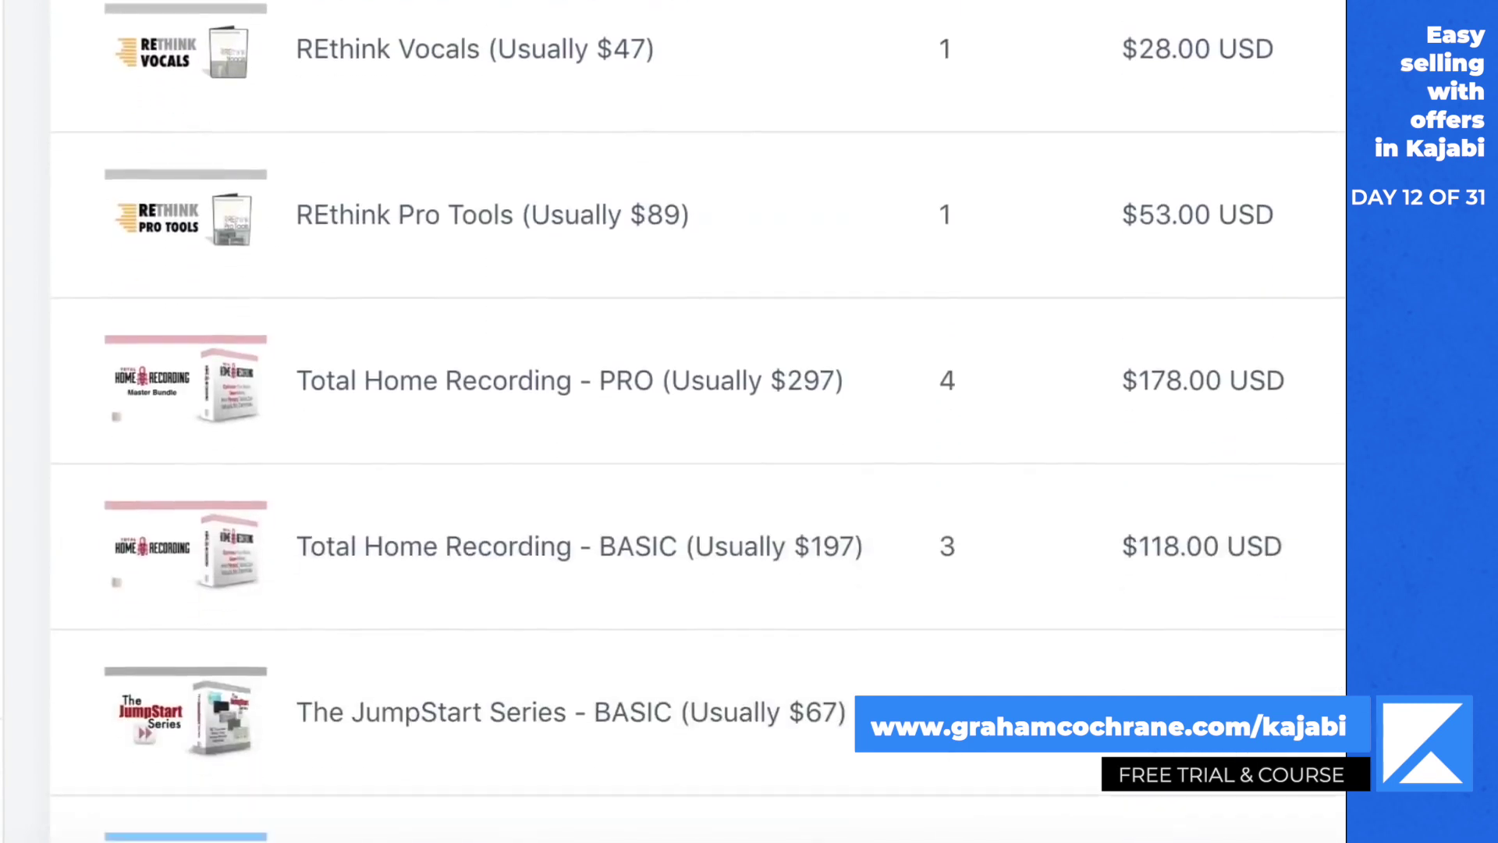
{"action": "scroll", "coordinate": [698, 421], "scroll_direction": "down", "scroll_amount": 5}
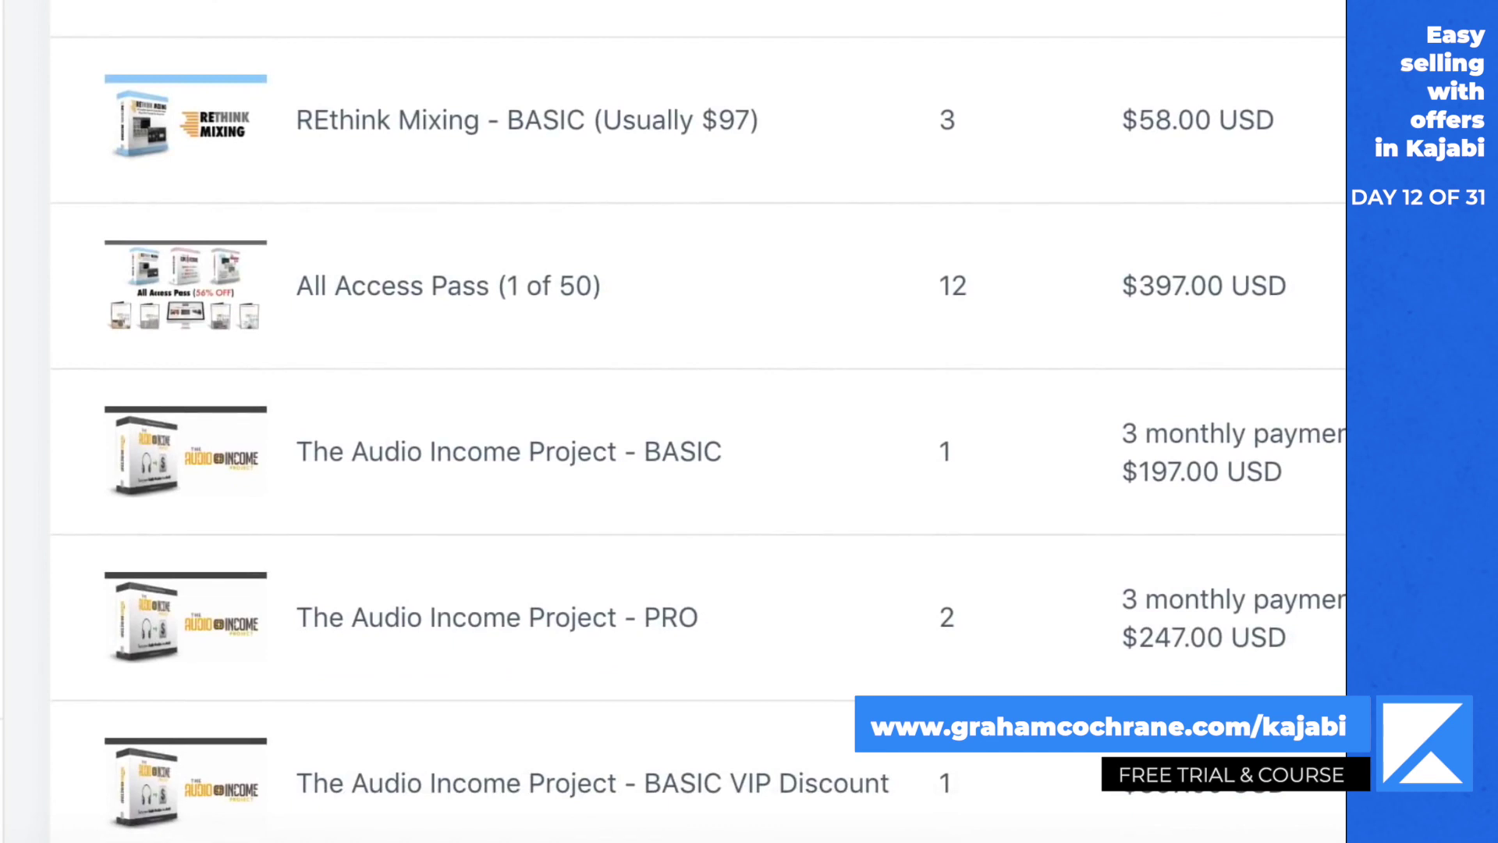
{"action": "scroll", "coordinate": [698, 422], "scroll_direction": "down", "scroll_amount": 5}
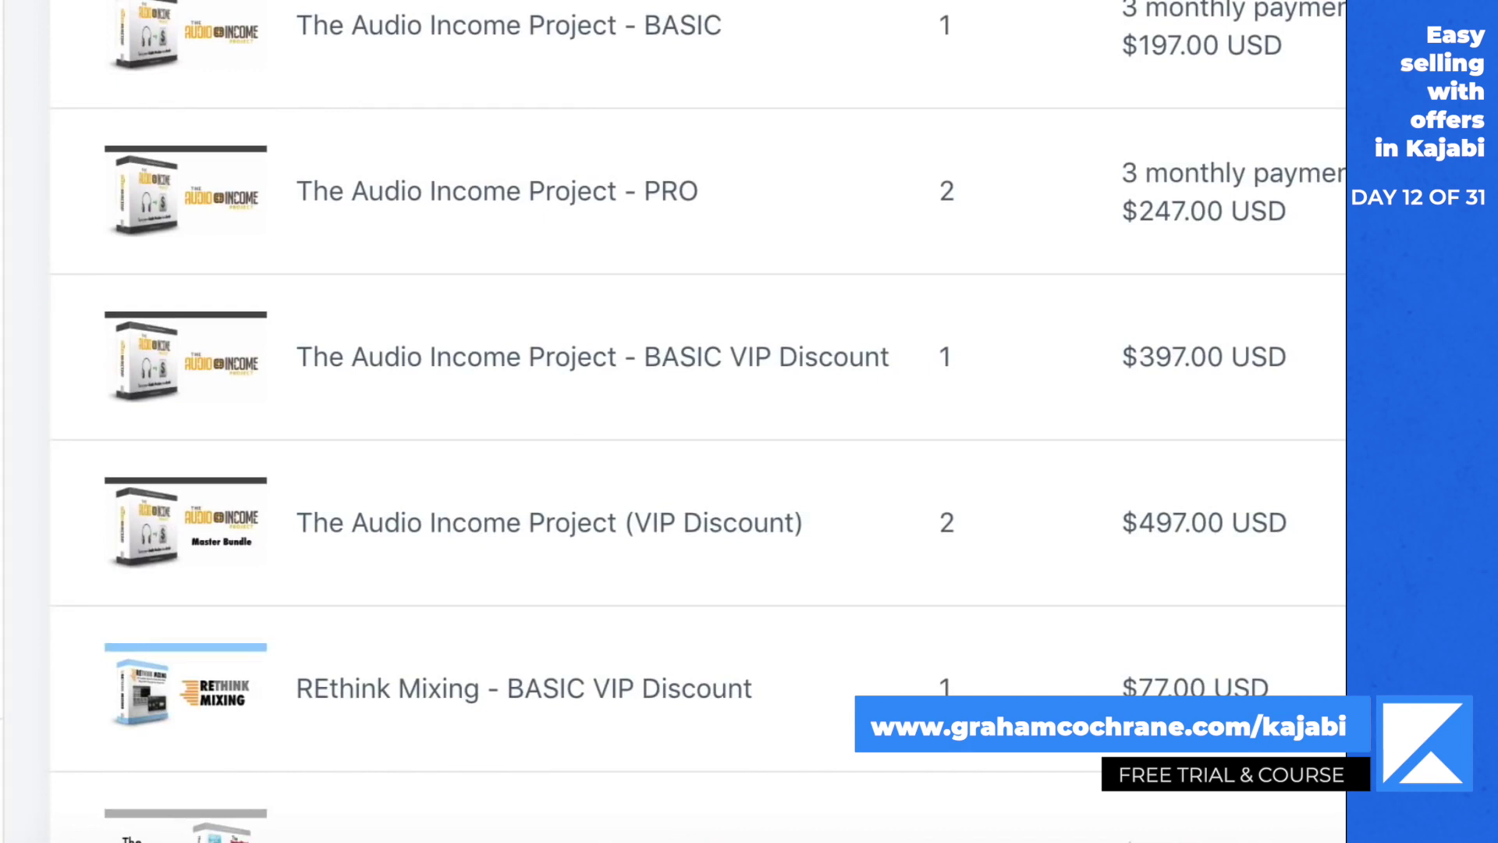
{"action": "scroll", "coordinate": [698, 422], "scroll_direction": "down", "scroll_amount": 10}
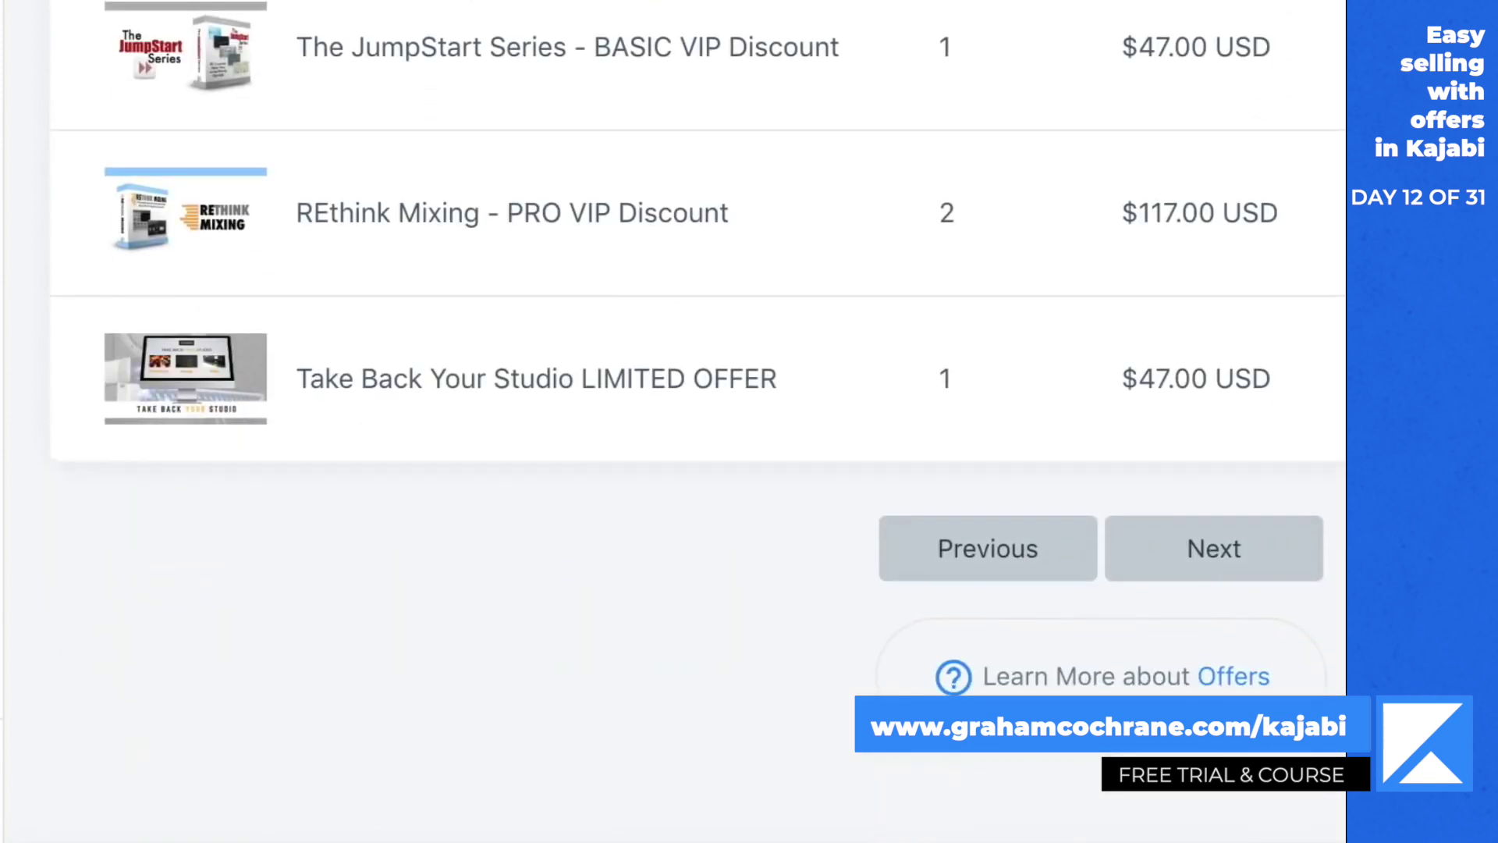
{"action": "left_click", "coordinate": [1286, 562]}
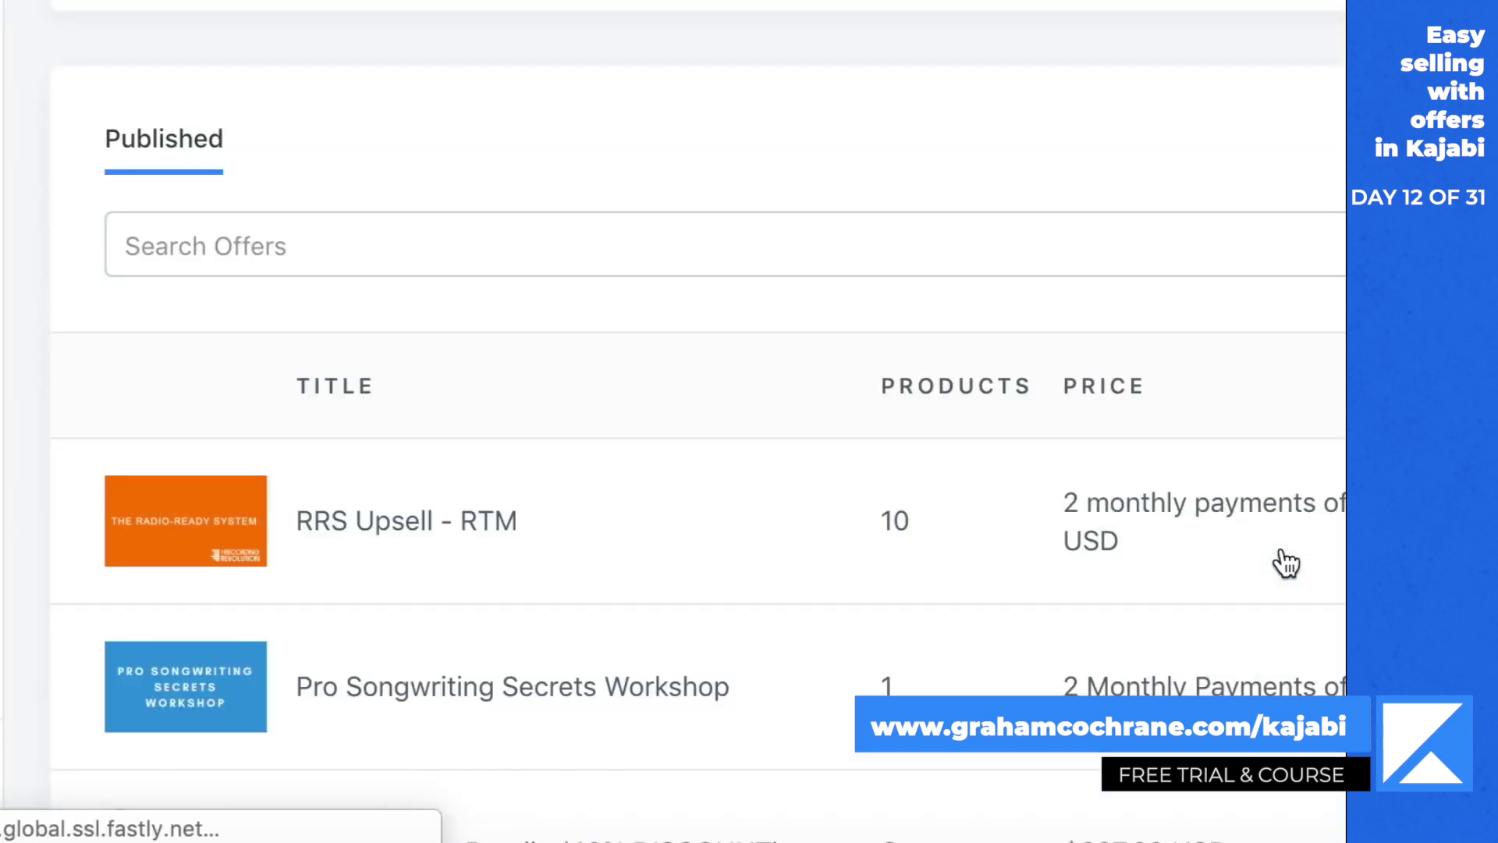